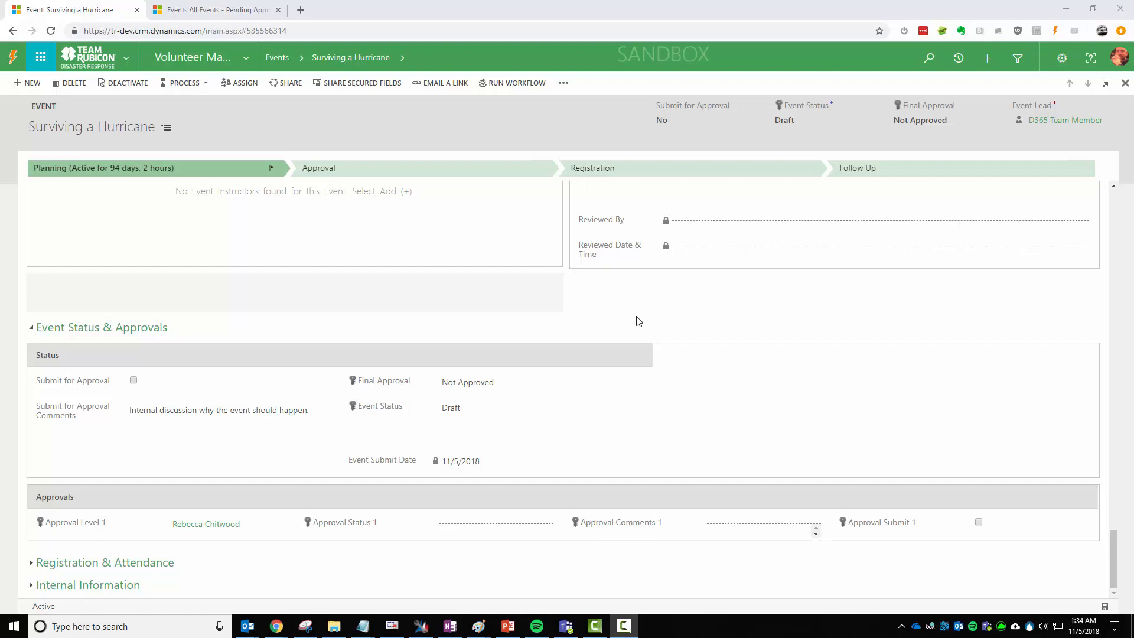
# Look over the Surviving a Hurricane event form from General through Finance to Event Status & Approvals.
pyautogui.click(596, 331)
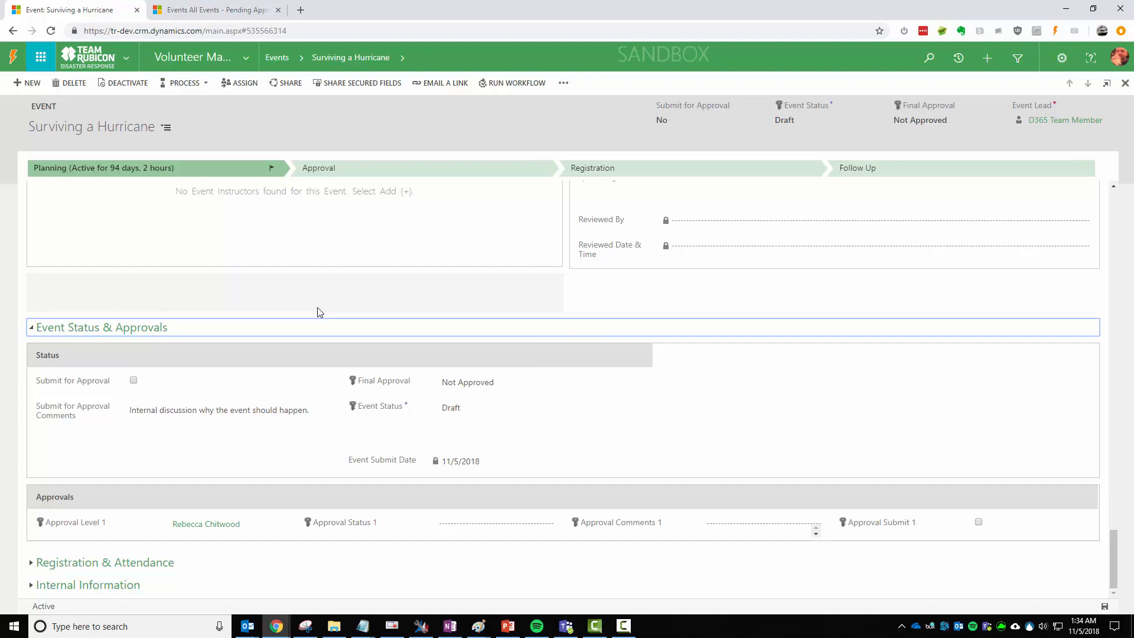
pyautogui.moveTo(1114, 558); pyautogui.dragTo(1098, 218)
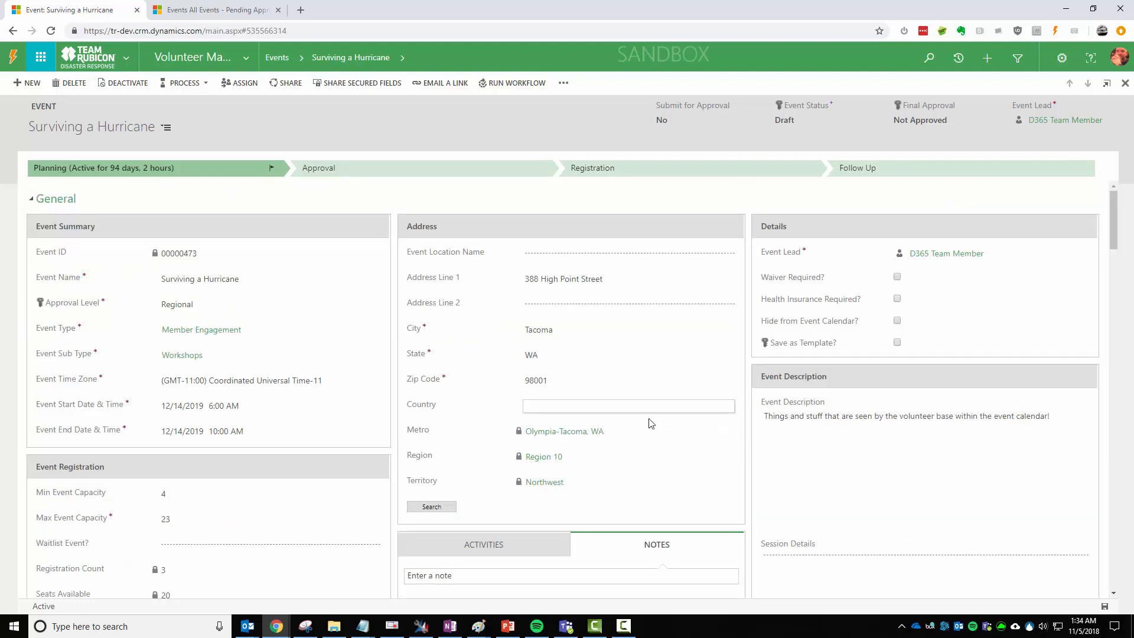
pyautogui.moveTo(1118, 213); pyautogui.dragTo(1121, 444)
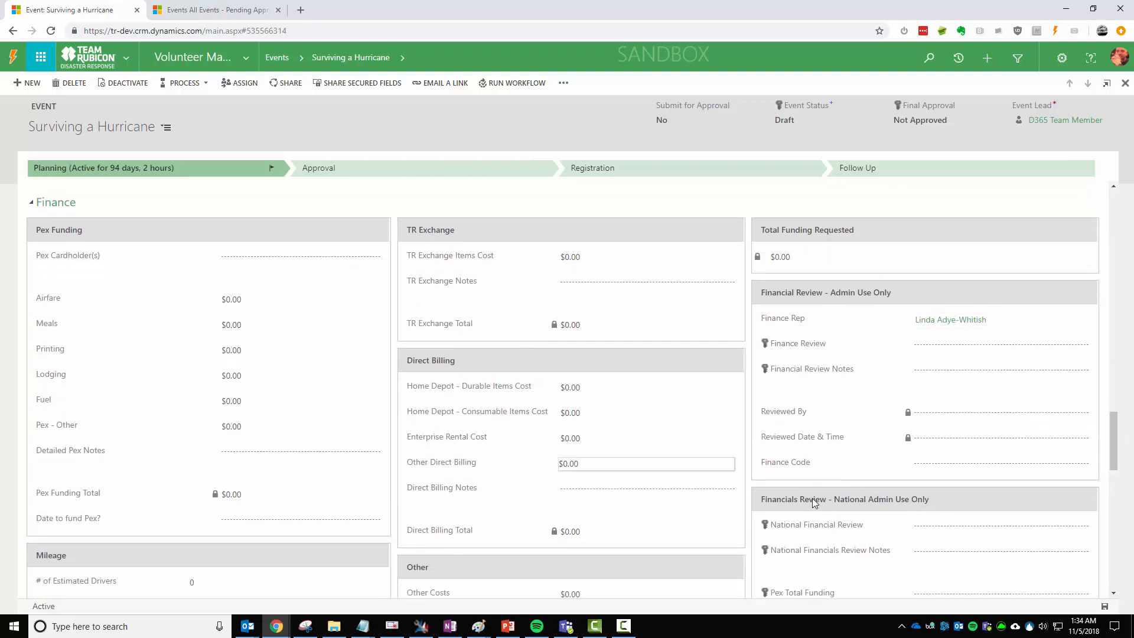
pyautogui.moveTo(1117, 435); pyautogui.dragTo(1115, 552)
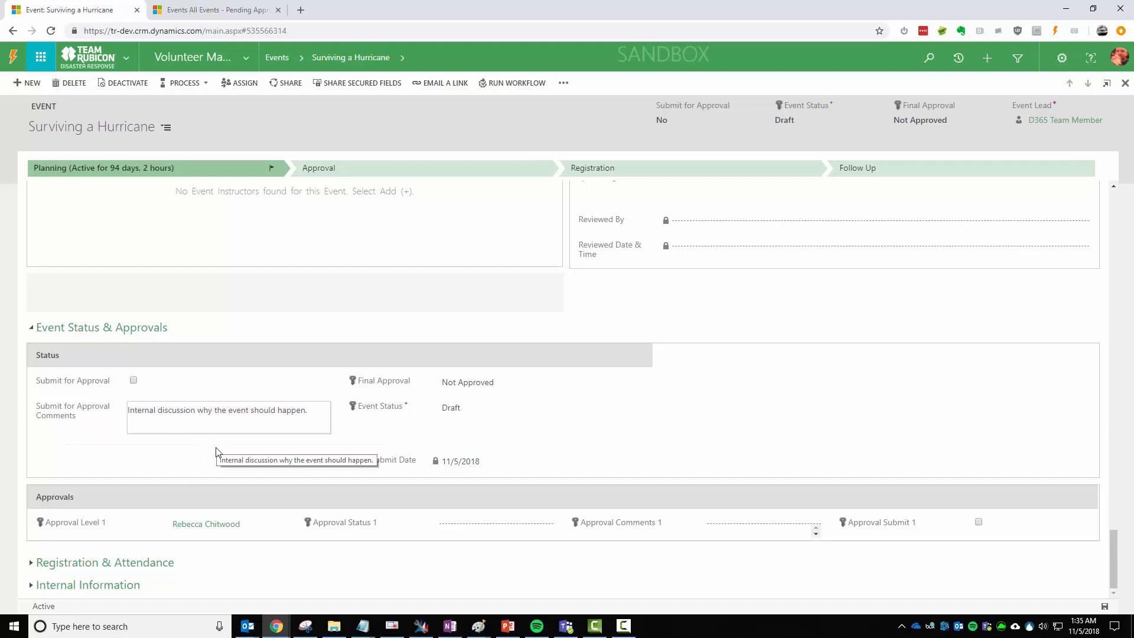
# Highlight the Submit for Approval Comments text in the Status section to review the internal discussion.
pyautogui.click(184, 421)
pyautogui.moveTo(315, 411); pyautogui.dragTo(54, 411)
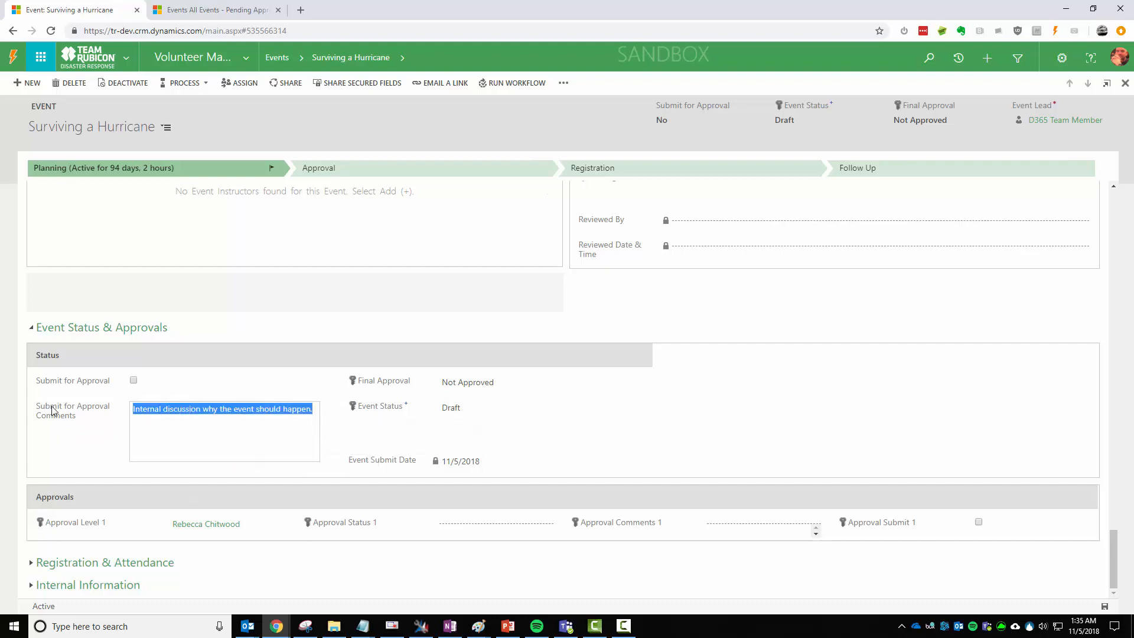
pyautogui.click(224, 435)
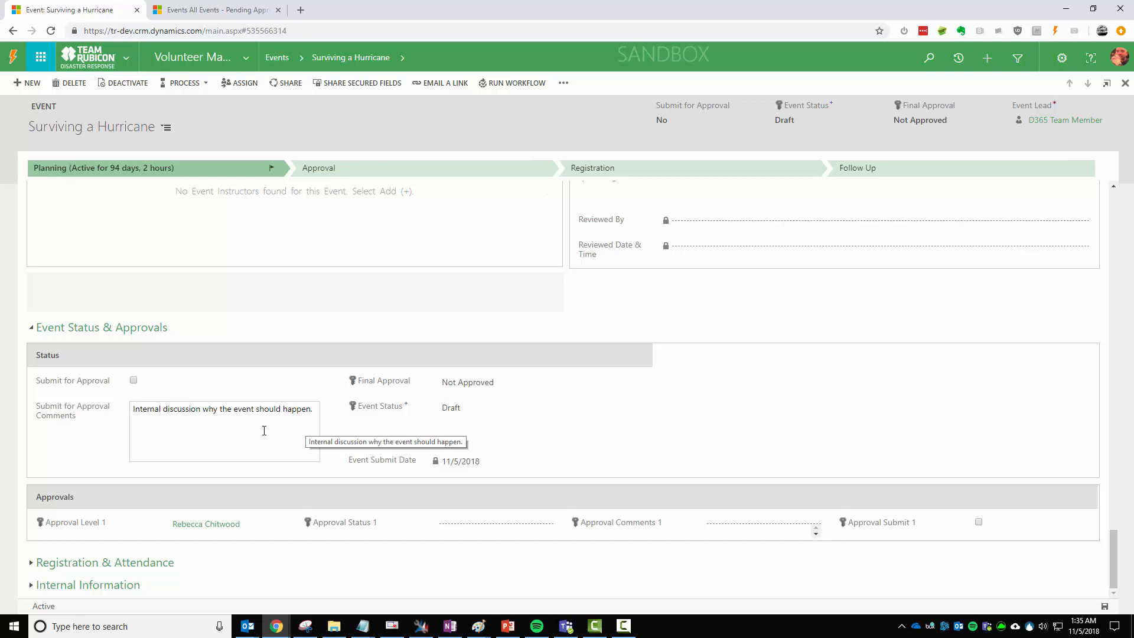
pyautogui.moveTo(152, 413); pyautogui.dragTo(252, 412)
pyautogui.click(211, 447)
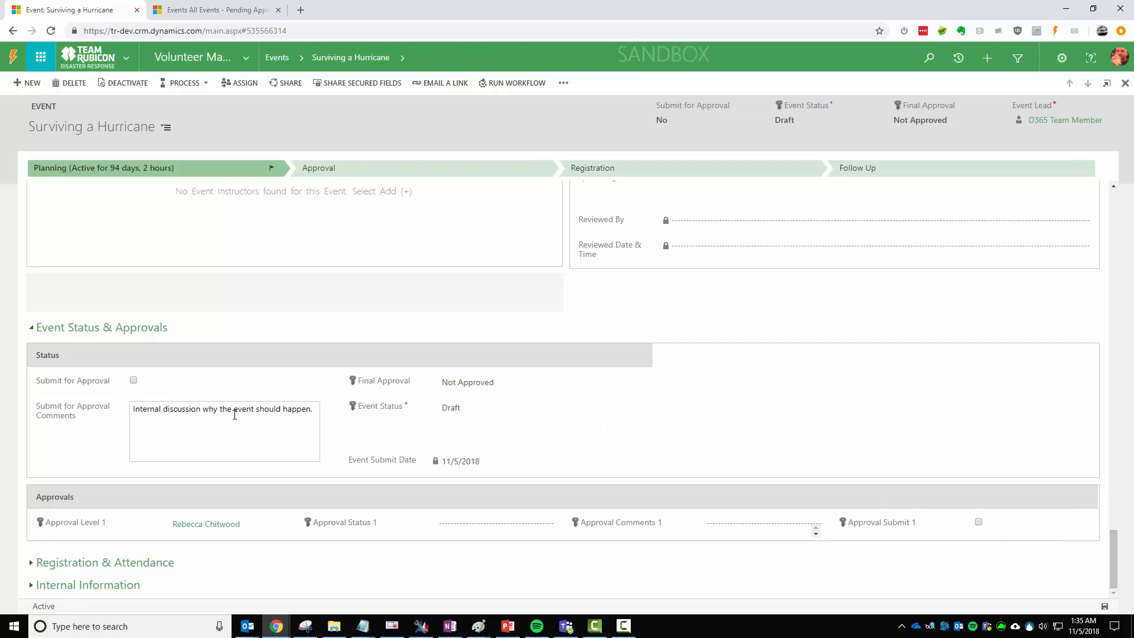
pyautogui.moveTo(185, 410); pyautogui.dragTo(311, 414)
# Review the Event Description text in the event's General section by highlighting it.
pyautogui.moveTo(1114, 543); pyautogui.dragTo(1118, 236)
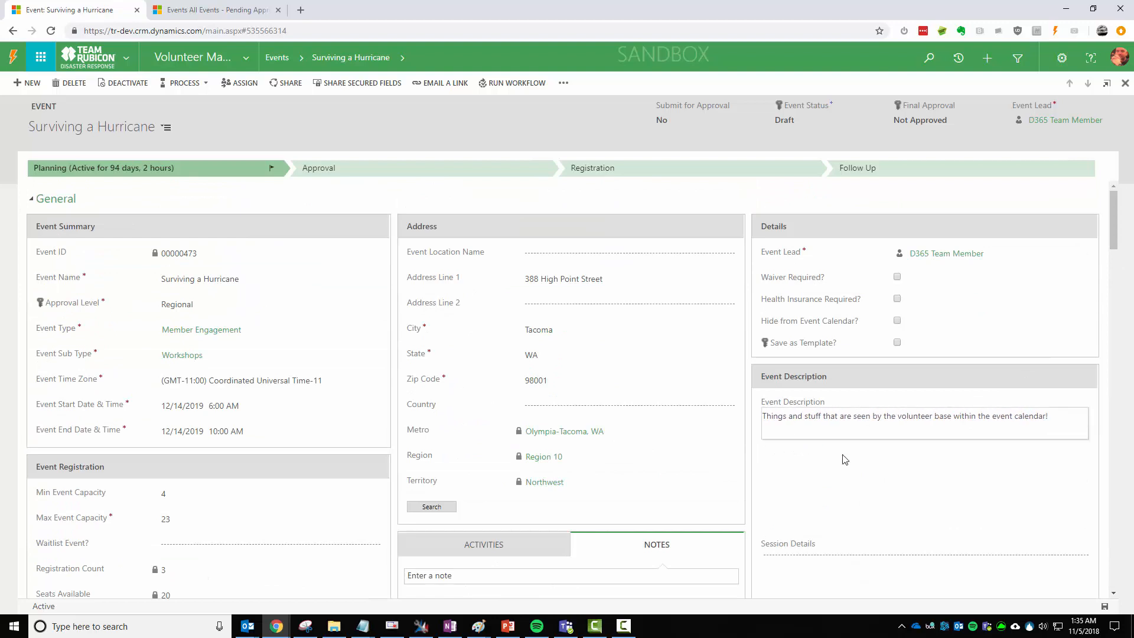
pyautogui.click(803, 420)
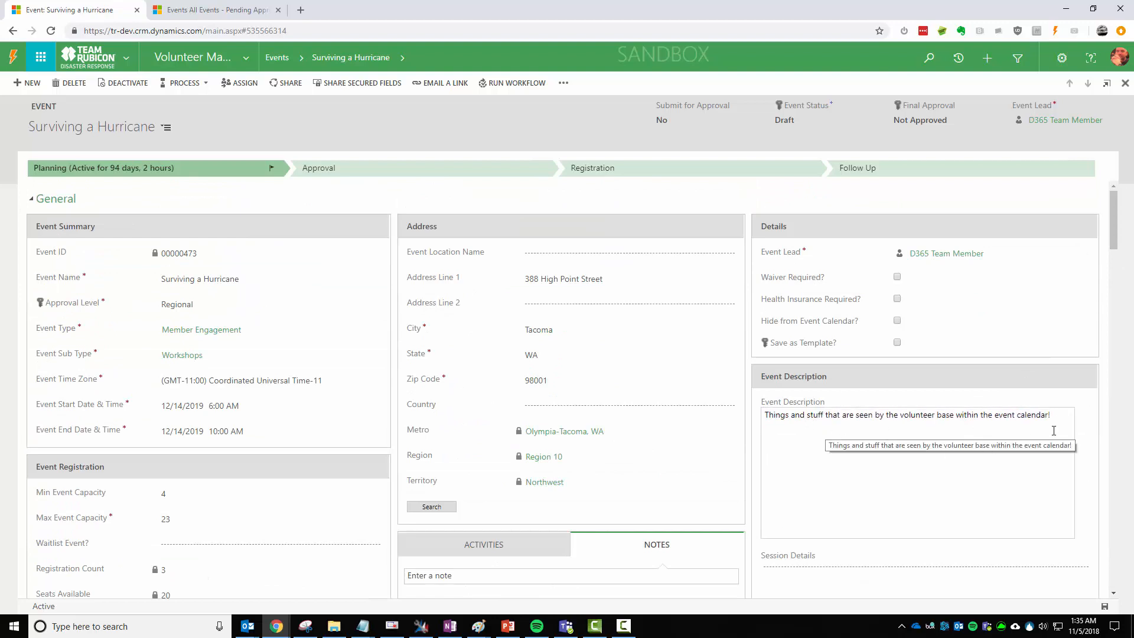
pyautogui.moveTo(1054, 431); pyautogui.dragTo(764, 416)
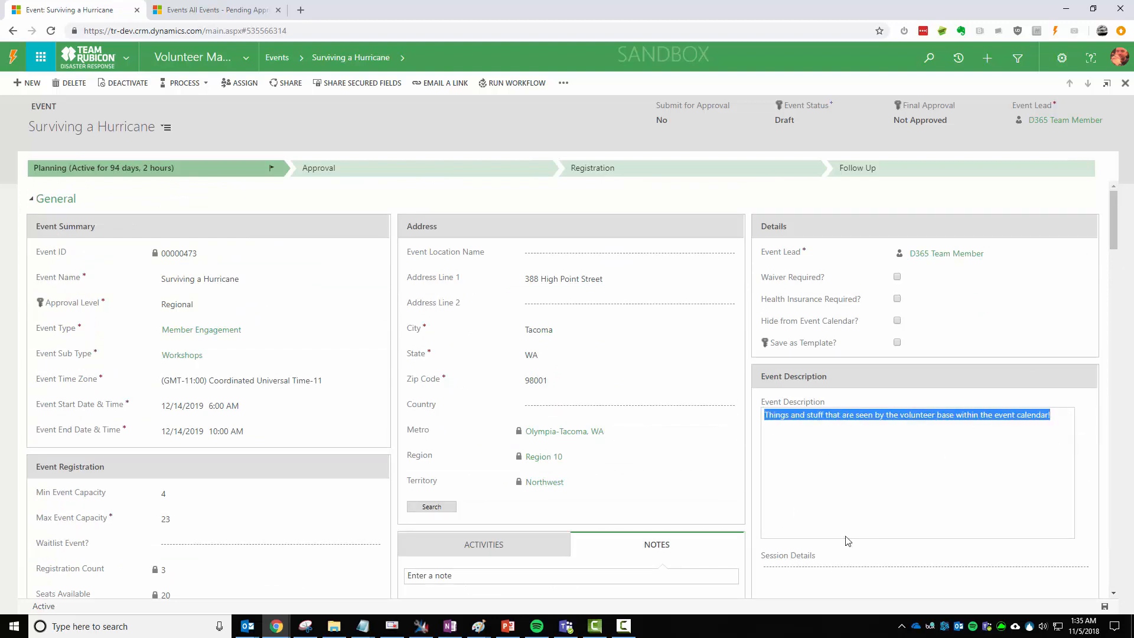
pyautogui.click(748, 432)
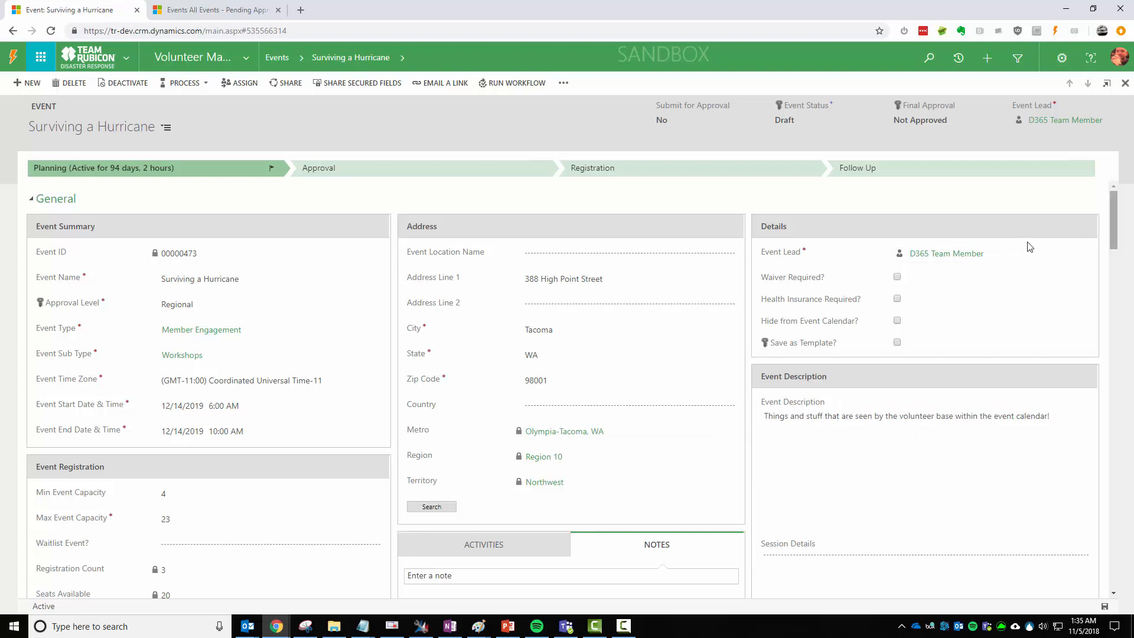
# Return to Event Status & Approvals and point out the Submit for Approval Comments.
pyautogui.click(166, 128)
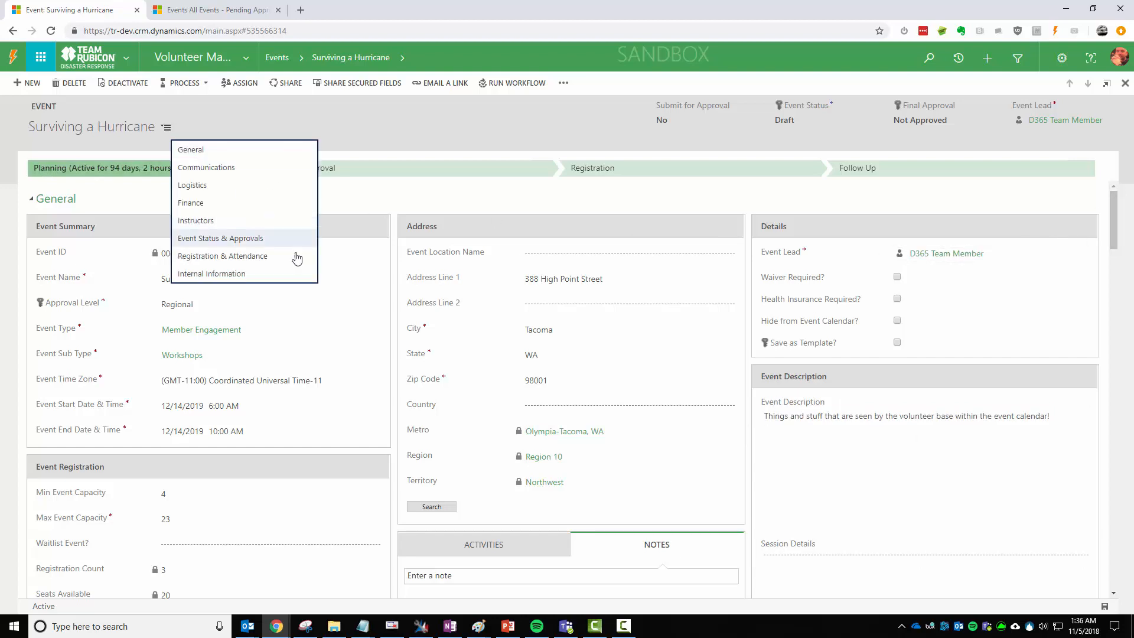
pyautogui.click(254, 238)
pyautogui.click(306, 421)
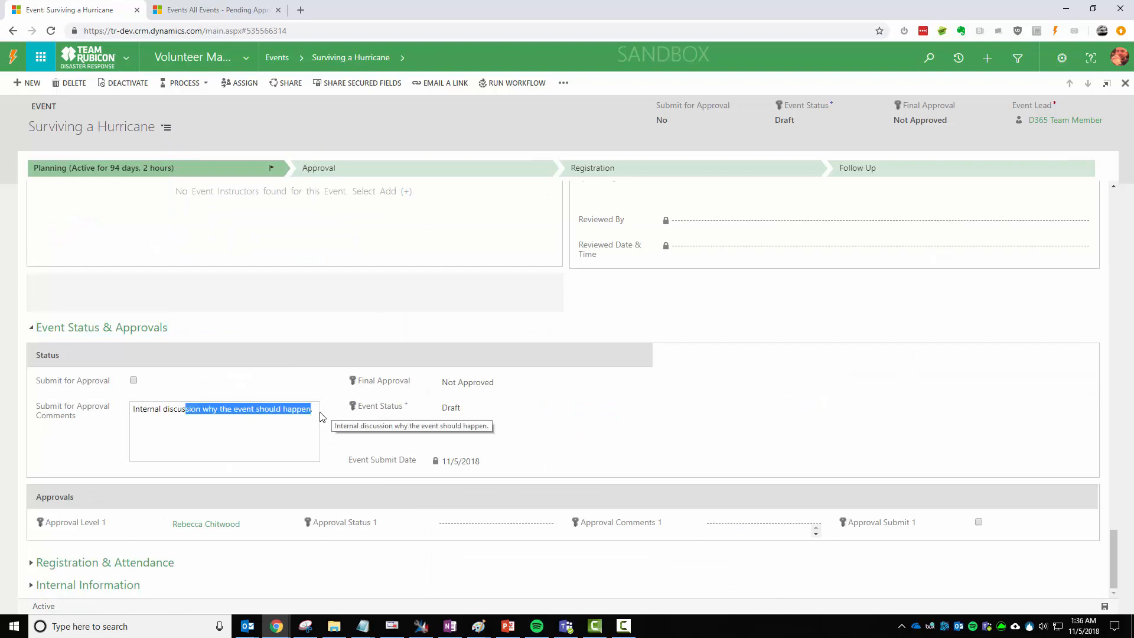
pyautogui.click(202, 409)
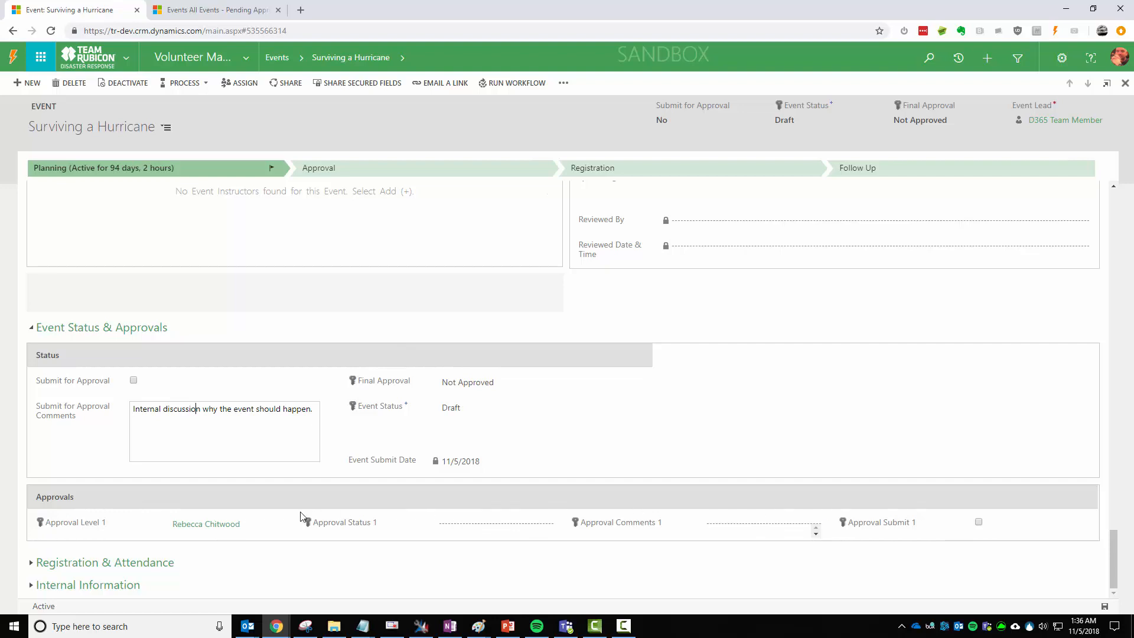
# View the event form's General and Finance sections and return to Event Status & Approvals.
pyautogui.click(167, 127)
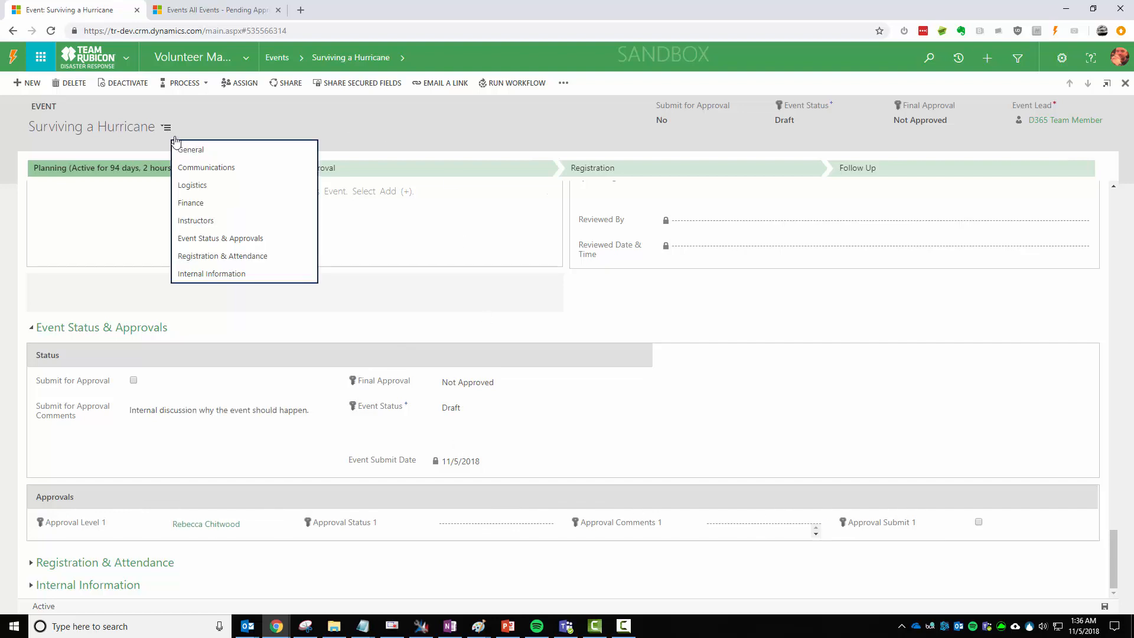
pyautogui.click(654, 81)
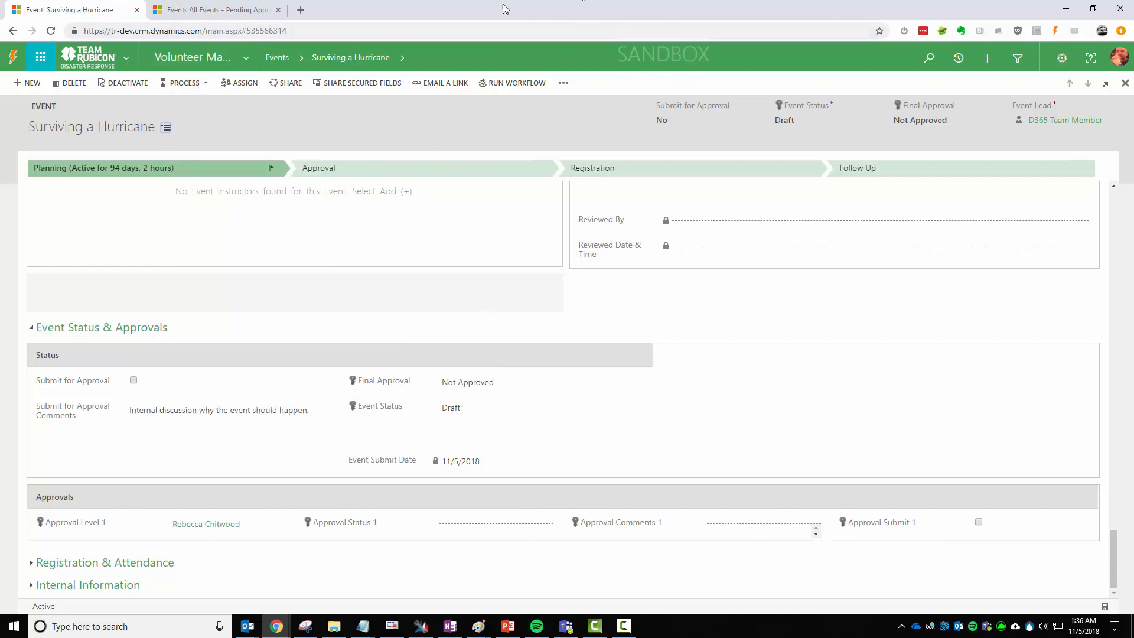
pyautogui.click(166, 130)
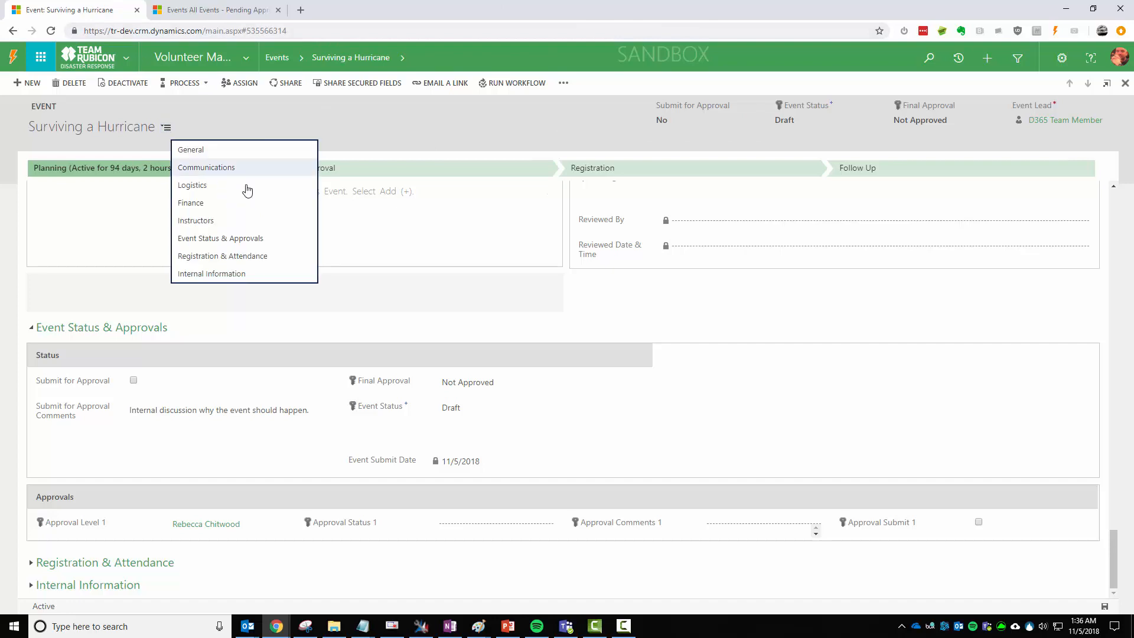
pyautogui.click(224, 150)
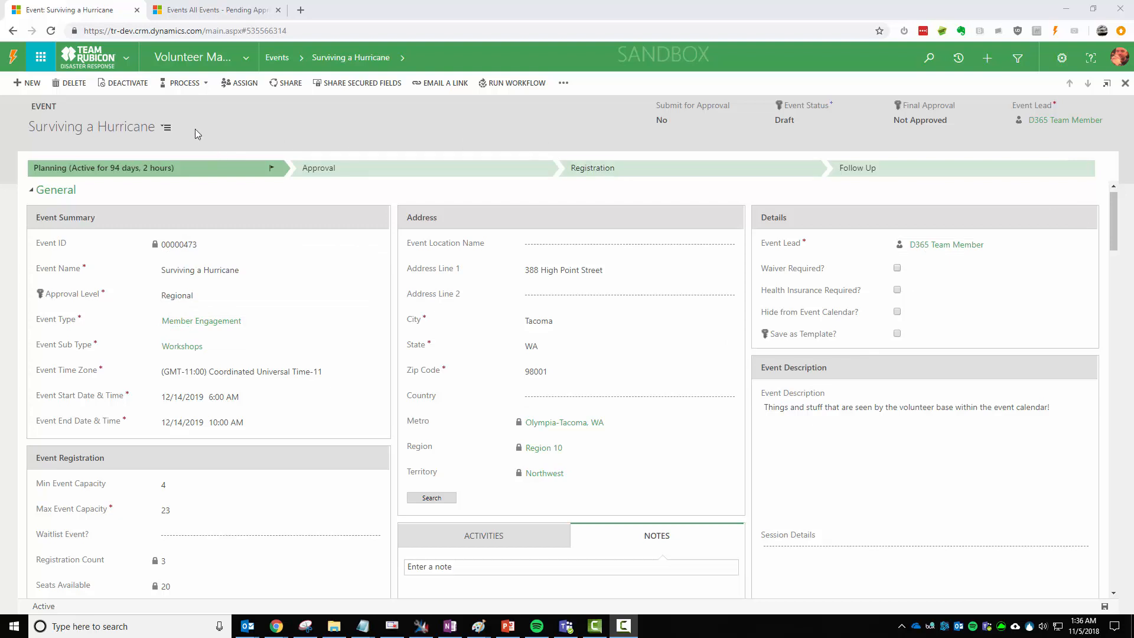
pyautogui.click(166, 127)
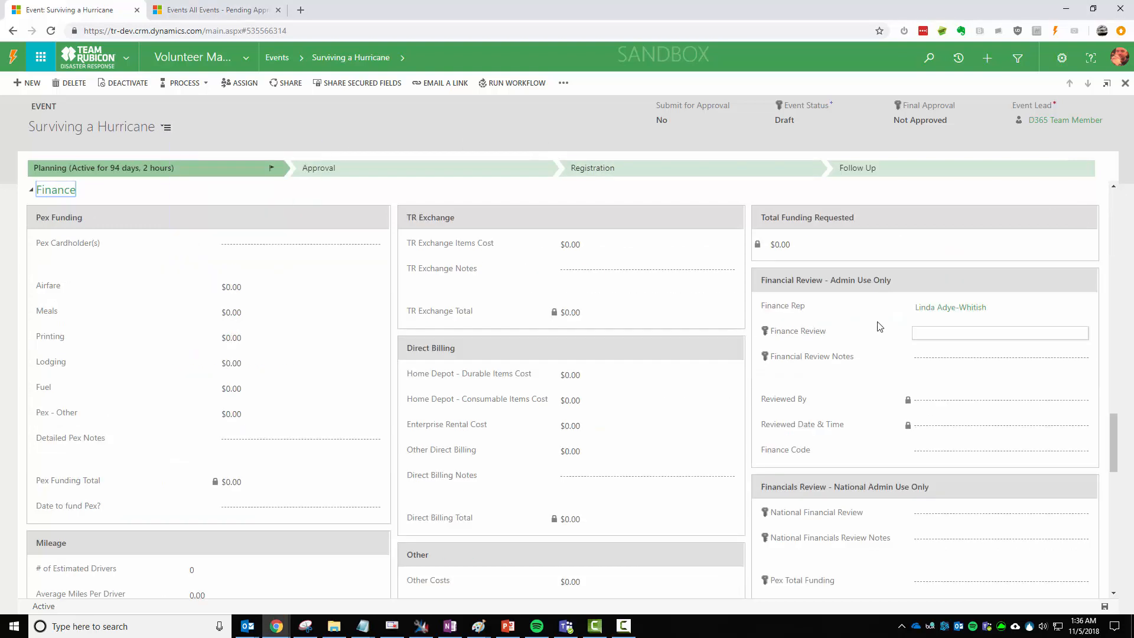
pyautogui.click(166, 127)
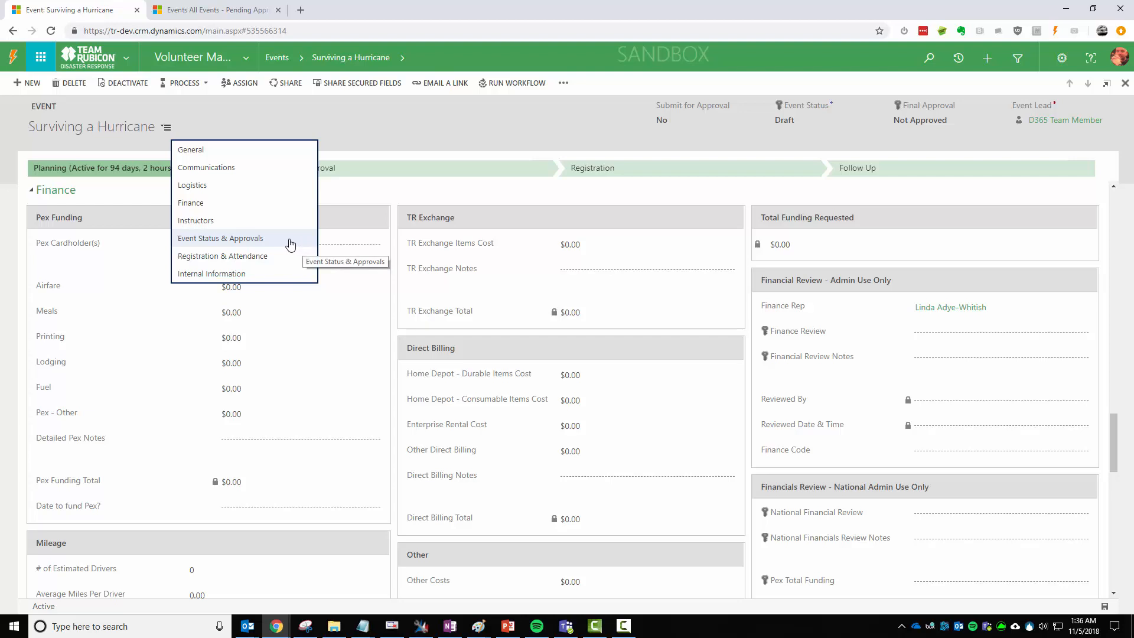
pyautogui.click(290, 239)
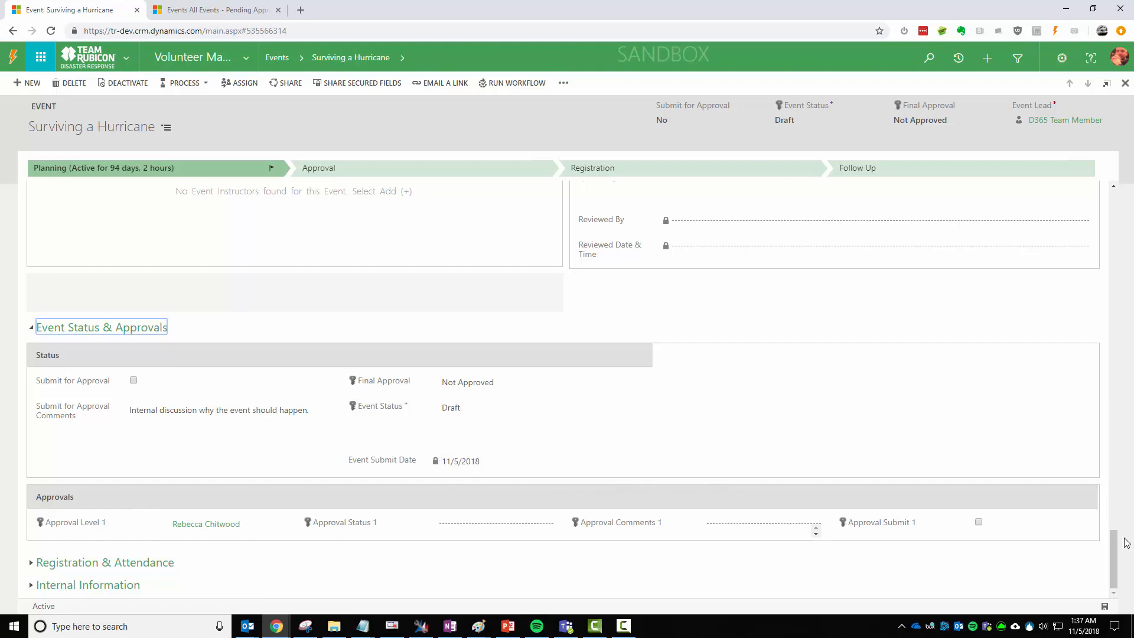
# Mark the event as Waiver Required in its General details and check the approval levels in Event Status & Approvals.
pyautogui.moveTo(1115, 547); pyautogui.dragTo(1103, 179)
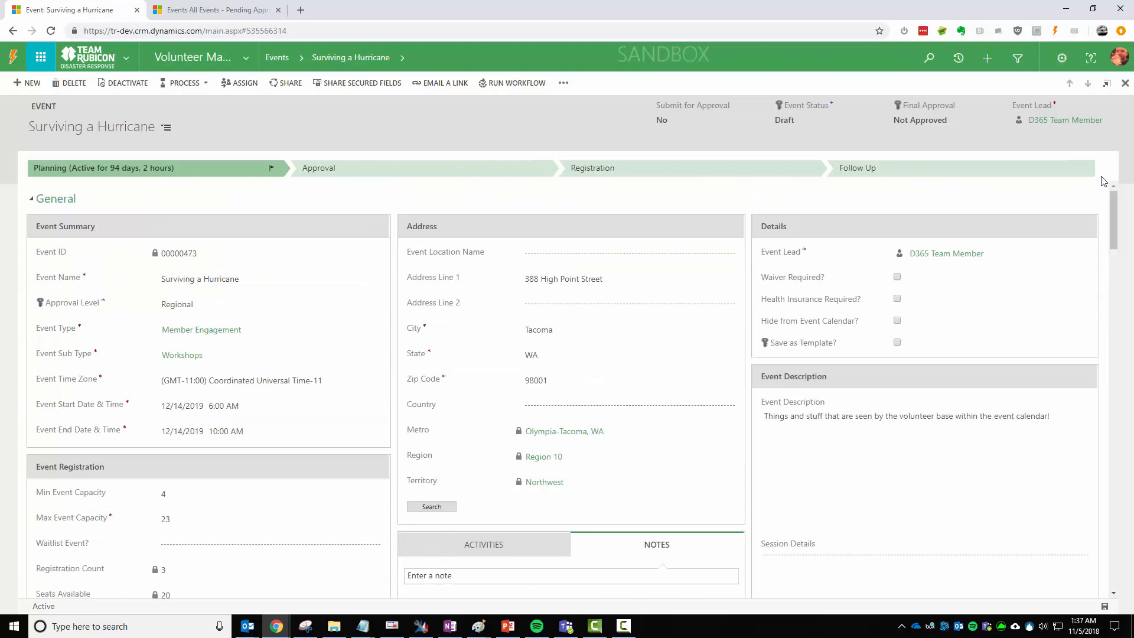
pyautogui.click(897, 277)
pyautogui.click(170, 135)
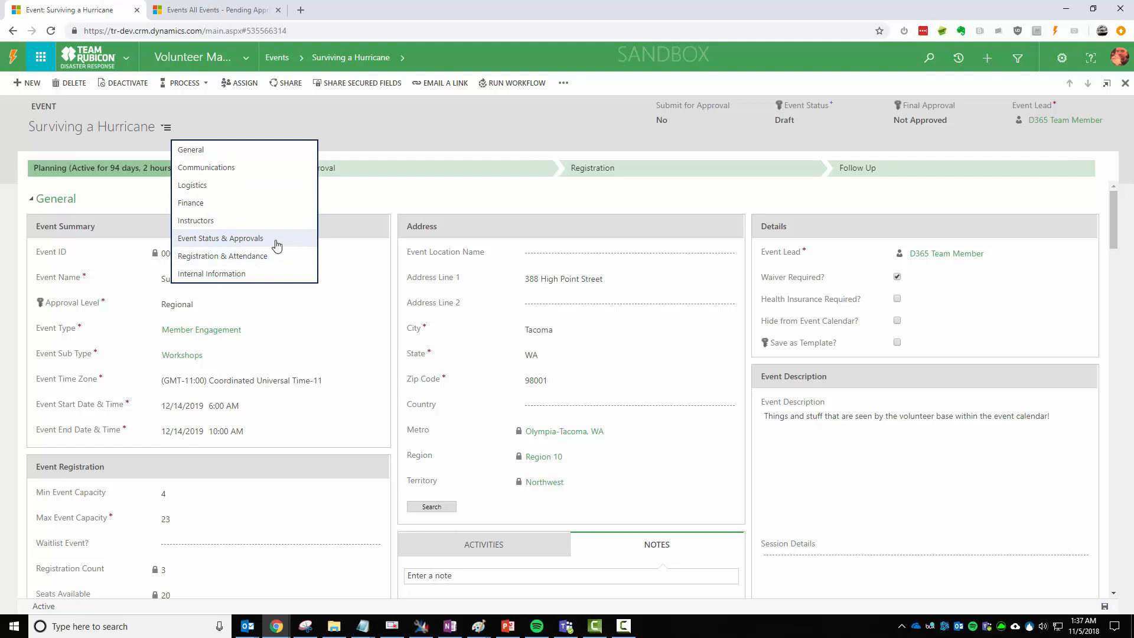
pyautogui.click(276, 241)
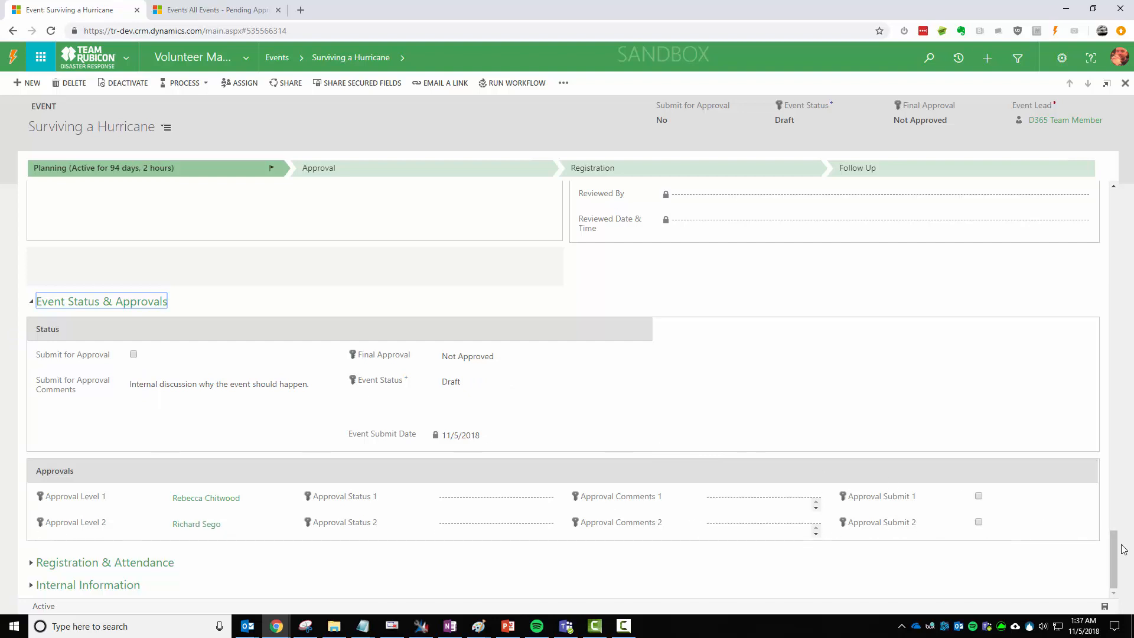
# In the Pex Funding section under Finance, set Airfare to $1,500 and Printing to $20, and save the event.
pyautogui.moveTo(1114, 560); pyautogui.dragTo(1097, 433)
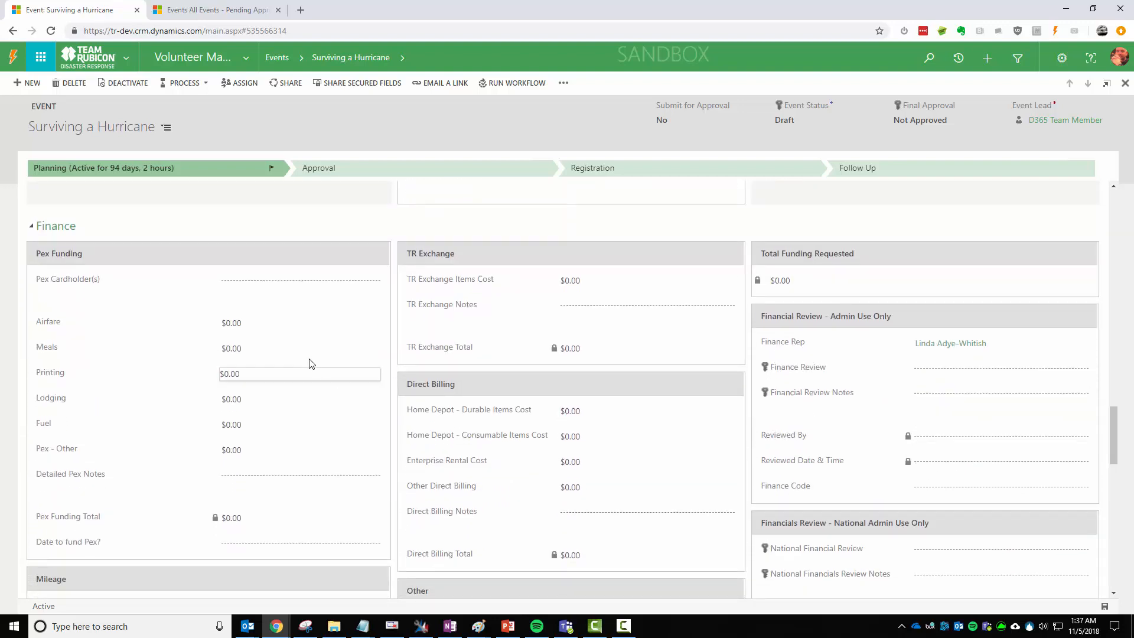
pyautogui.click(281, 328)
pyautogui.write('1500')
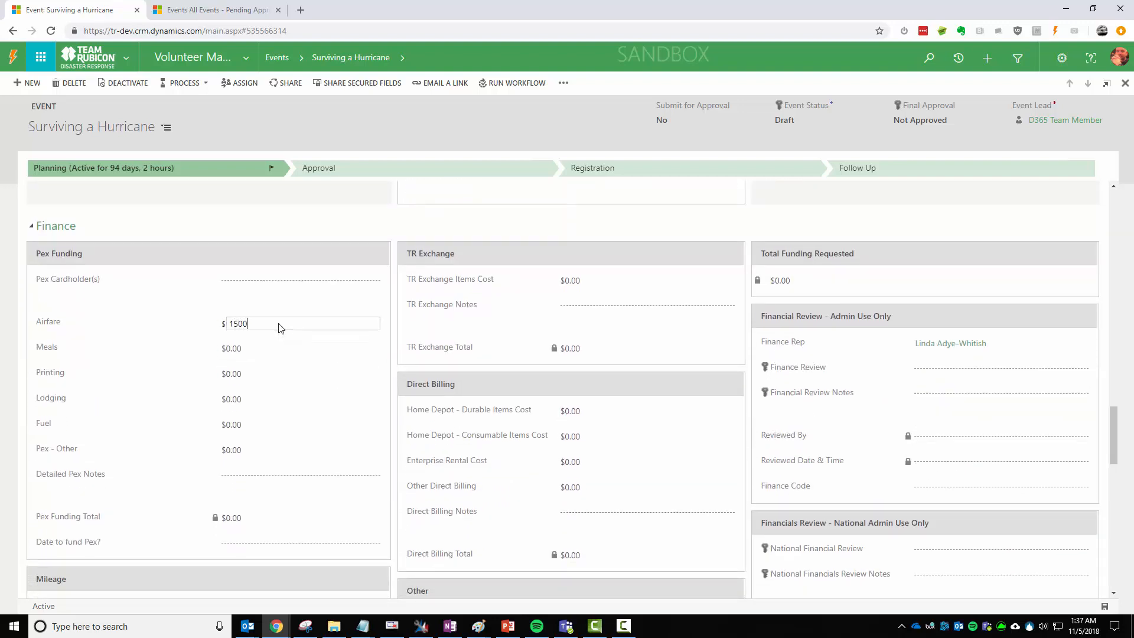
pyautogui.press('Tab')
pyautogui.click(276, 378)
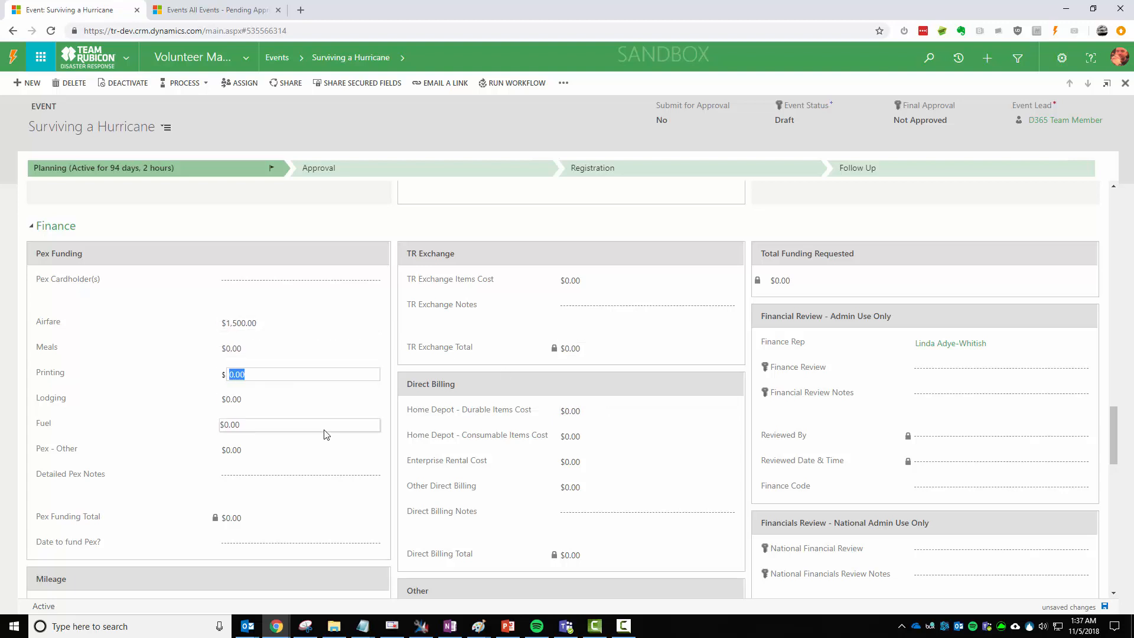
pyautogui.write('20')
pyautogui.press('Tab')
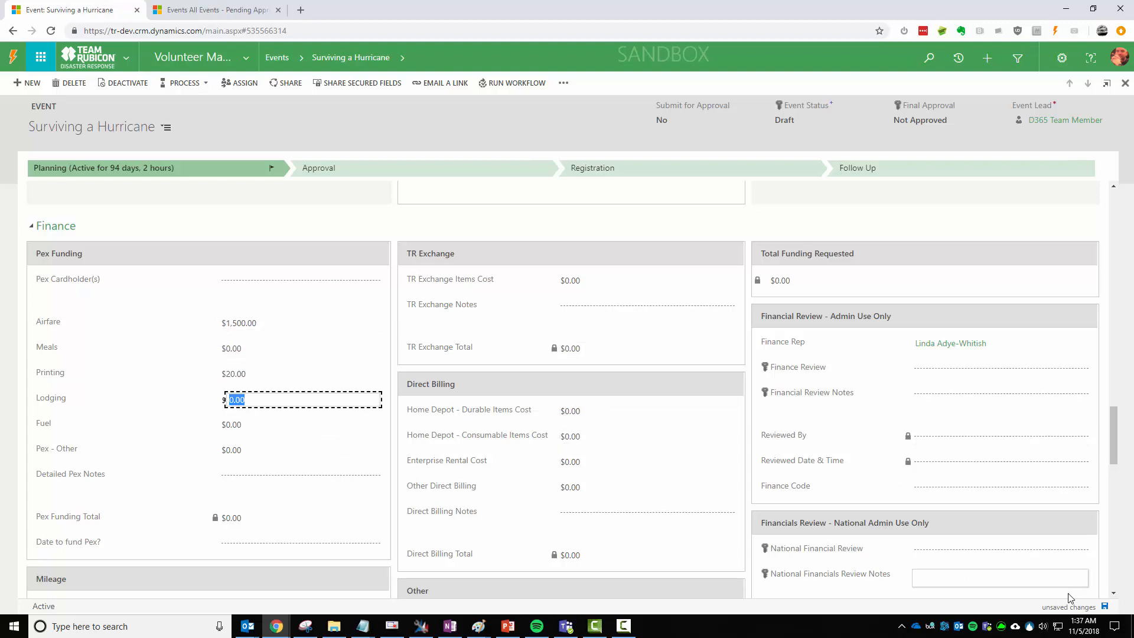
pyautogui.click(1105, 607)
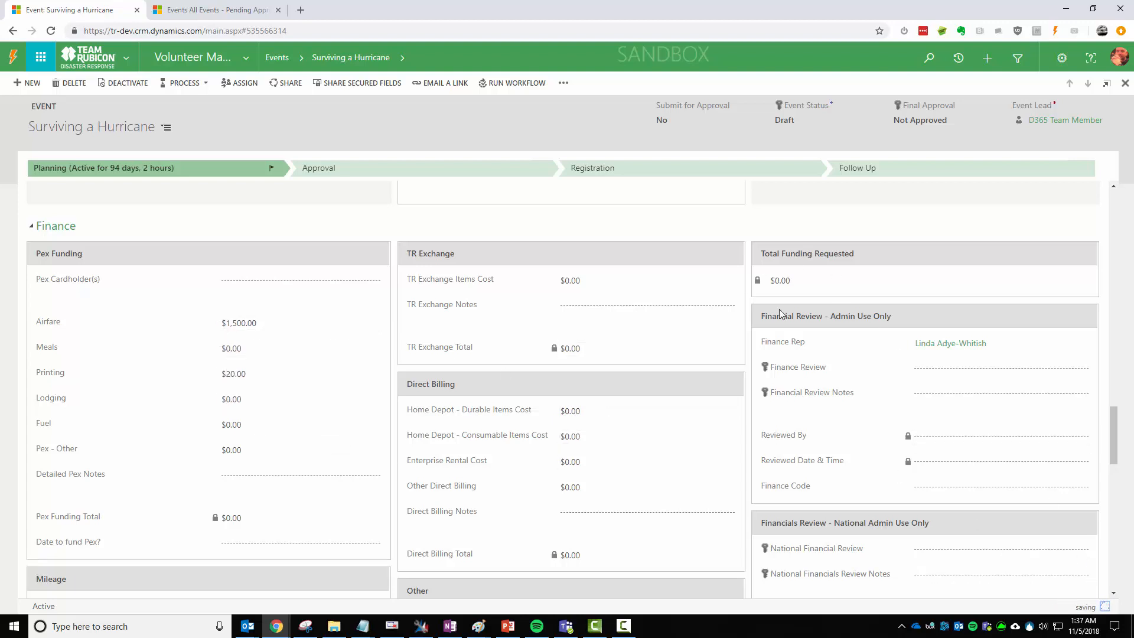
# Set Approval Status 1, 2 and 3 to Approved and enter "asdklj asdlkja s" as Approval Comments 1.
pyautogui.scroll(-10, 1126, 463)
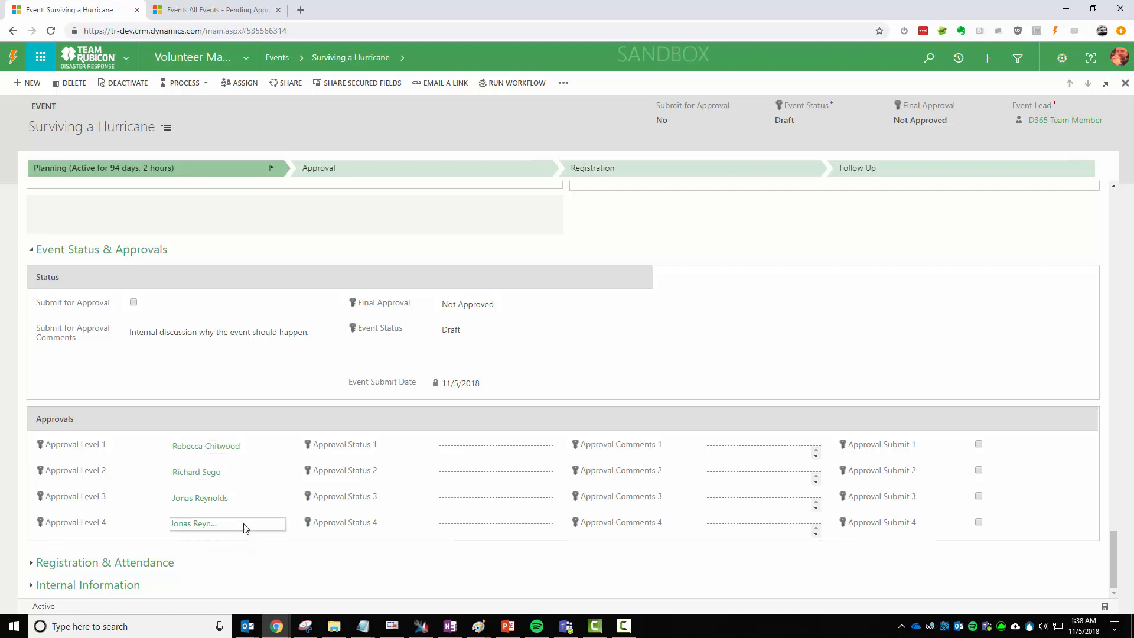
pyautogui.click(496, 449)
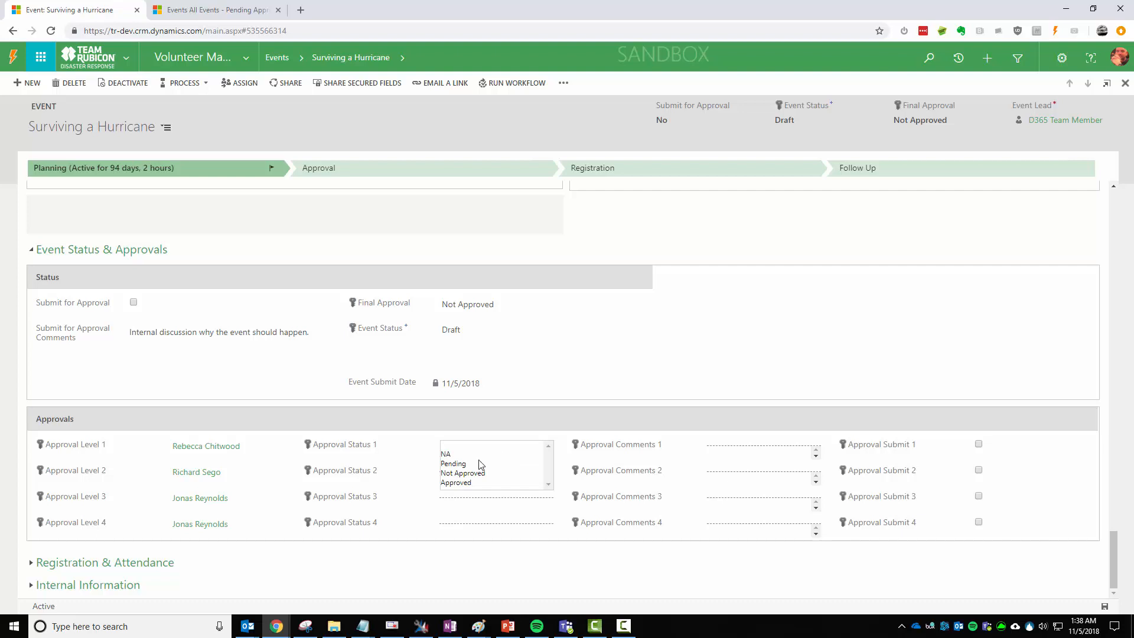
pyautogui.click(455, 483)
pyautogui.click(476, 486)
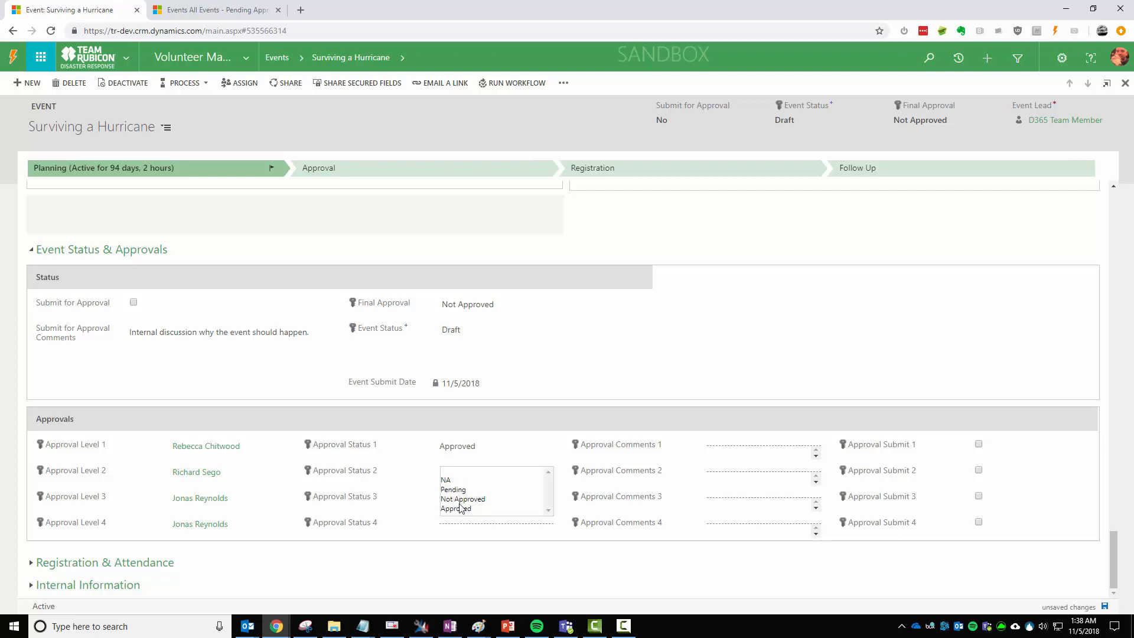
pyautogui.click(462, 508)
pyautogui.click(467, 506)
pyautogui.click(460, 535)
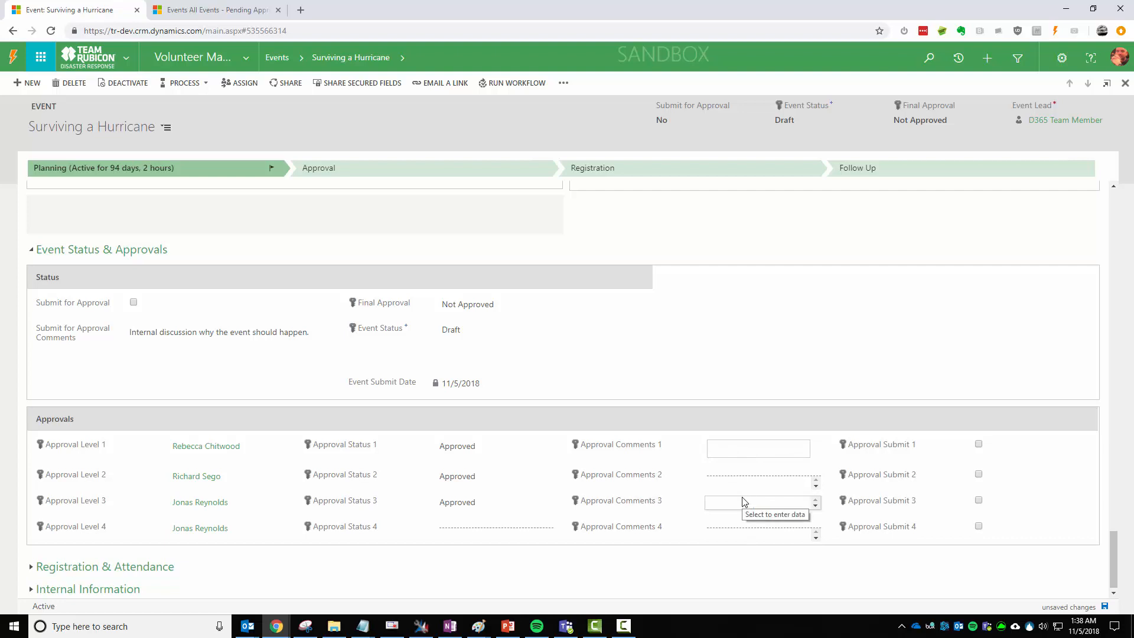
pyautogui.write('asdklj asdlkja s')
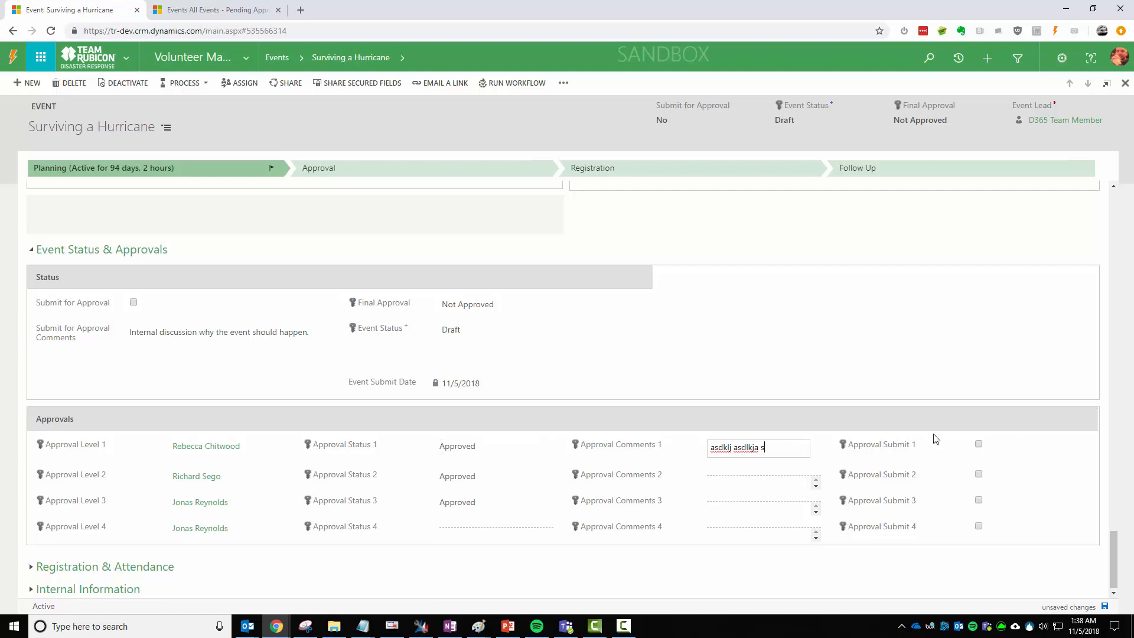
# Reselect Approved as Approval Status 1 and mark Approval Submit 1.
pyautogui.click(514, 449)
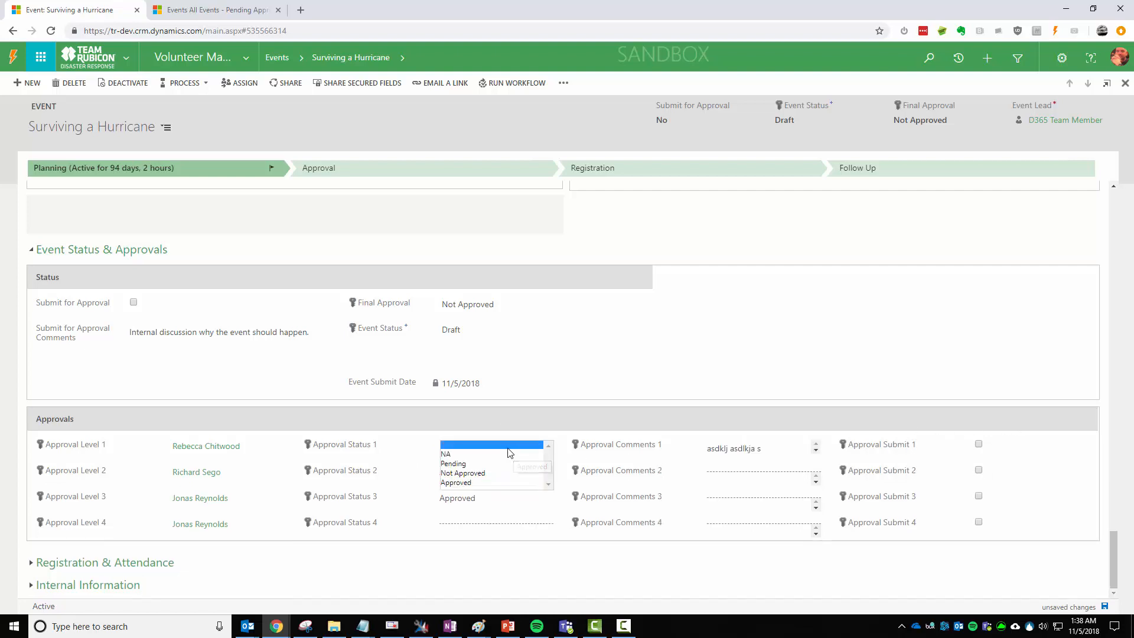
pyautogui.click(496, 456)
pyautogui.click(495, 449)
pyautogui.click(476, 479)
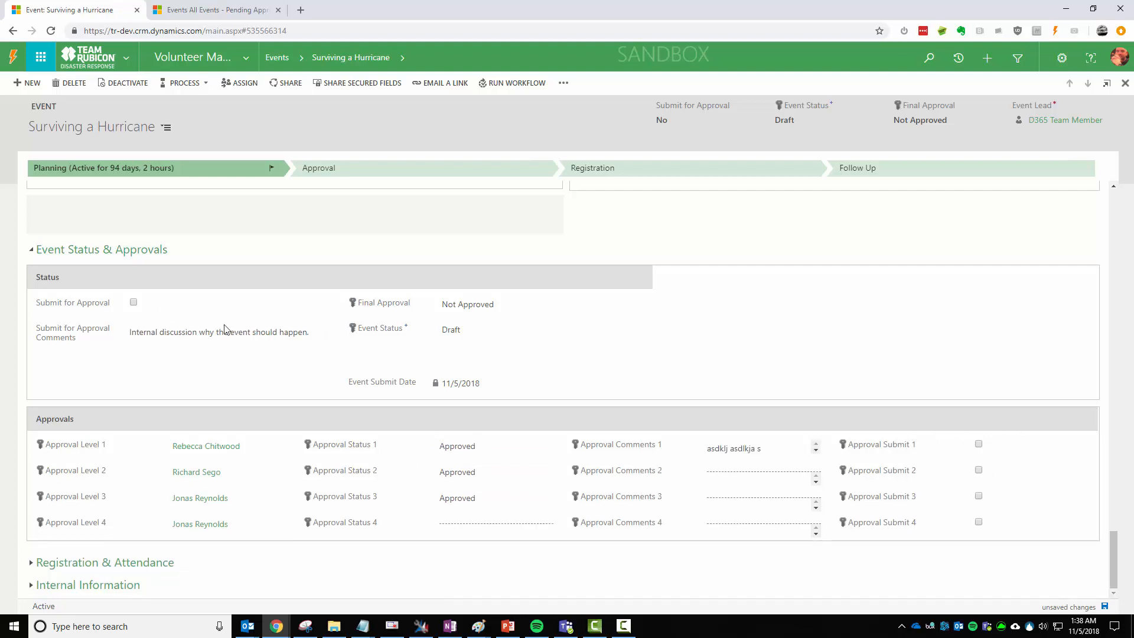
pyautogui.click(979, 444)
# Clear Approval Status 2 and Approval Status 3, and mark the event as submitted for approval.
pyautogui.click(548, 474)
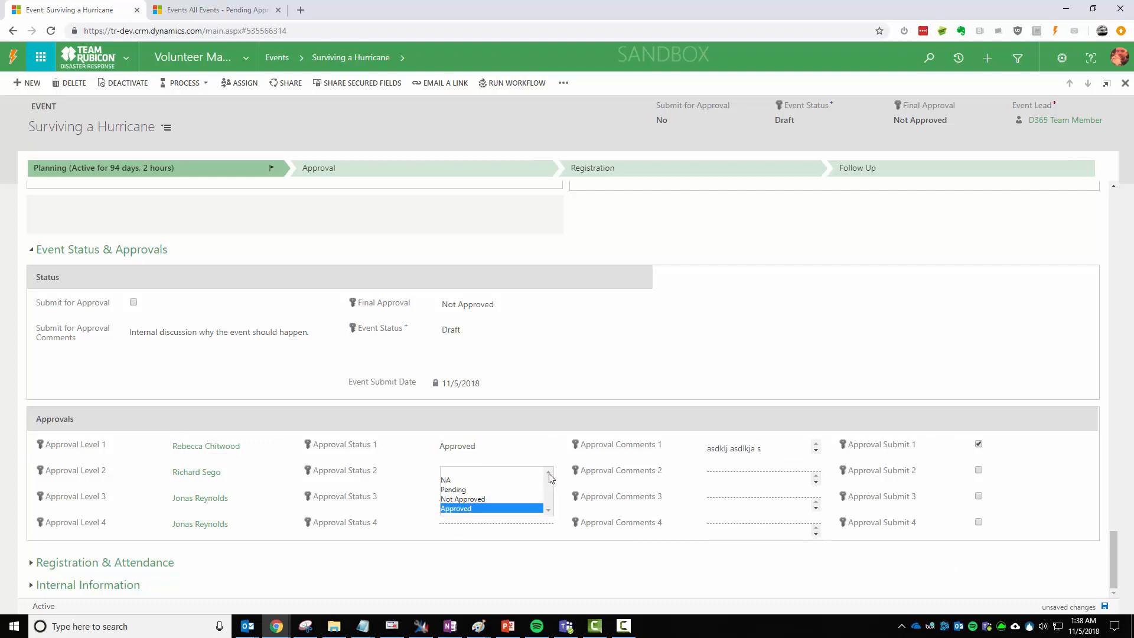
pyautogui.click(465, 474)
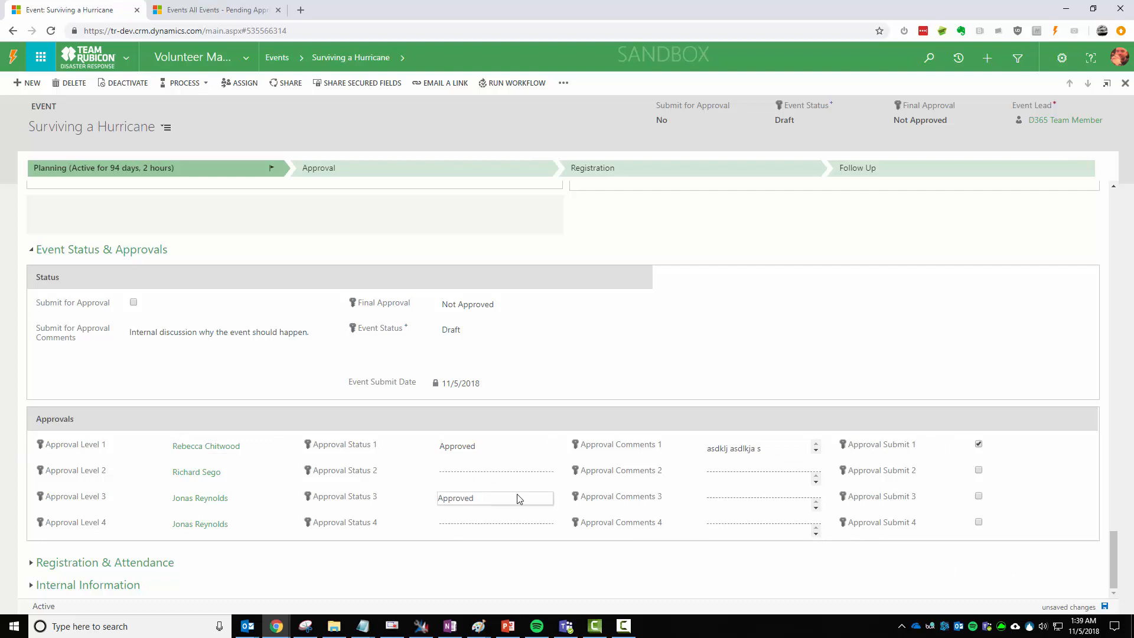
pyautogui.click(517, 495)
pyautogui.click(477, 499)
pyautogui.click(477, 499)
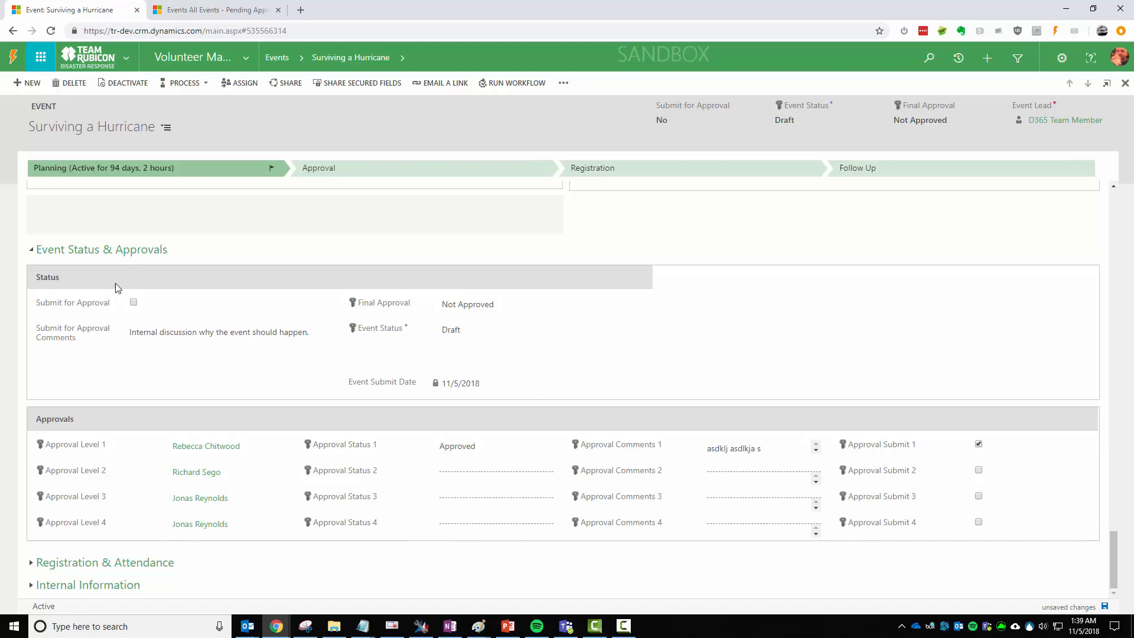
pyautogui.click(134, 302)
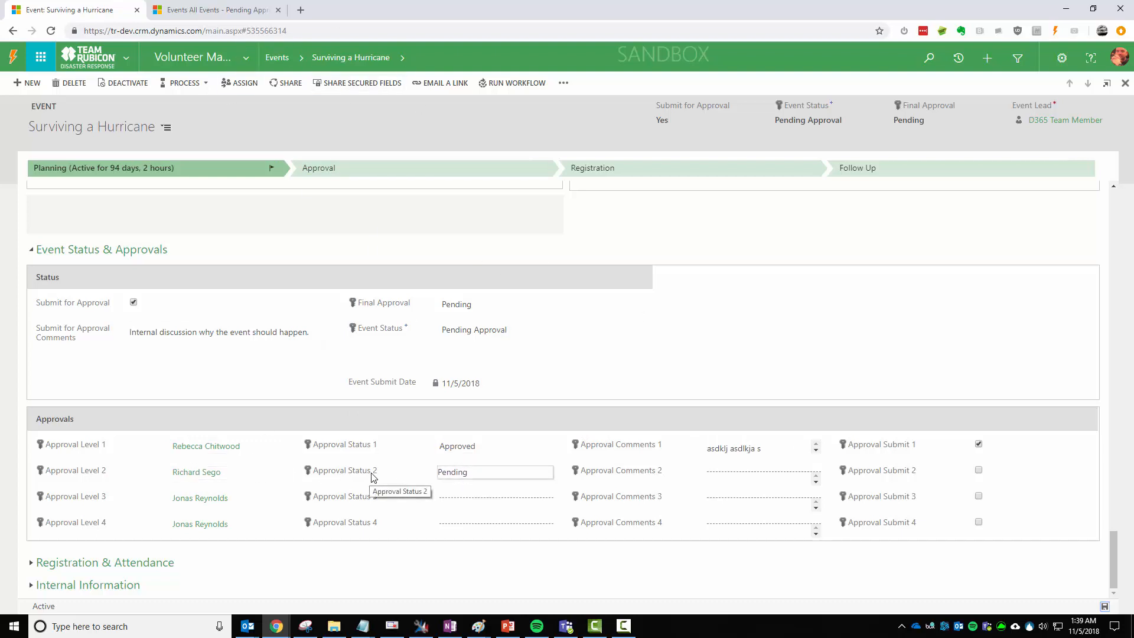
# Set Logs Sections Reviewed to "Logs supports the plan!" in the Logistics section's admin details.
pyautogui.click(490, 478)
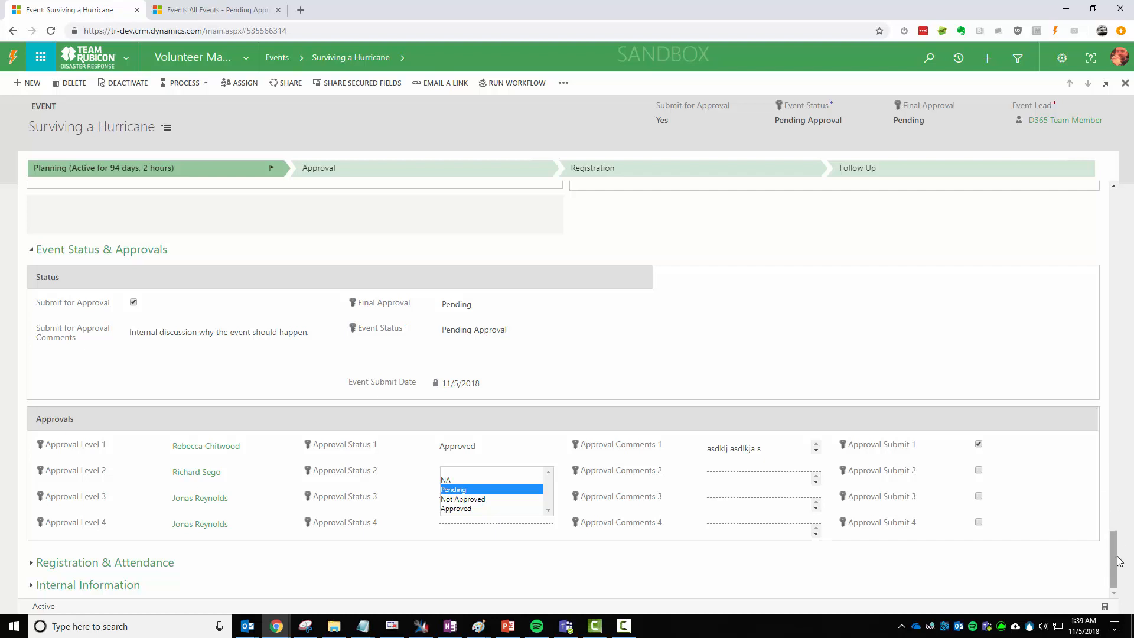
pyautogui.moveTo(1118, 561); pyautogui.dragTo(1118, 219)
pyautogui.scroll(-5, 992, 448)
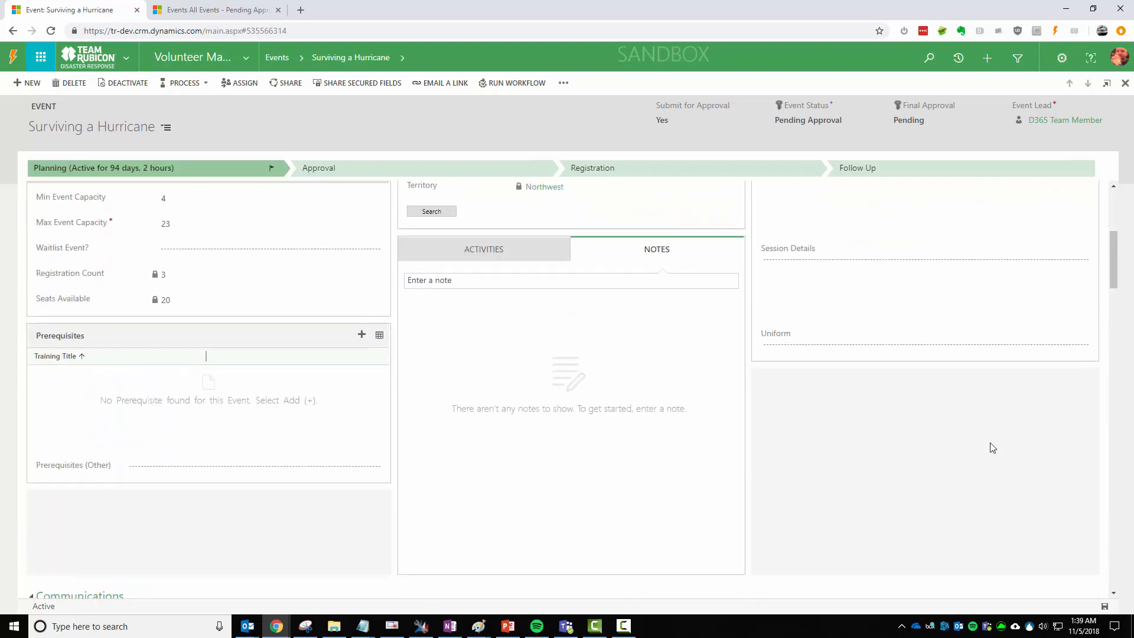
pyautogui.scroll(-6, 993, 448)
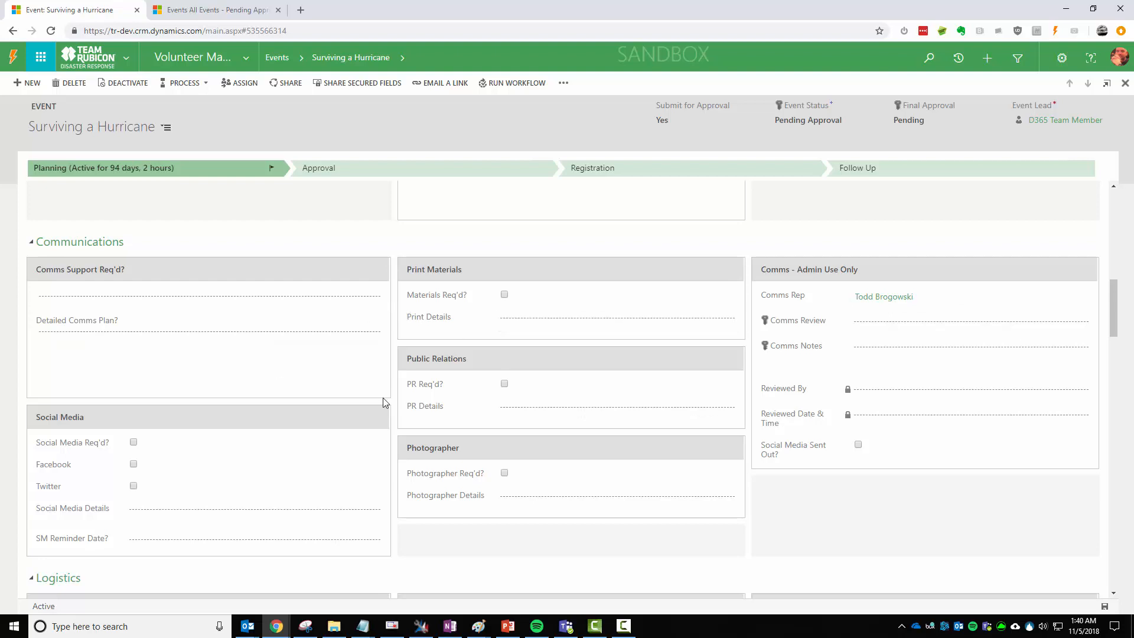
pyautogui.scroll(-4, 758, 426)
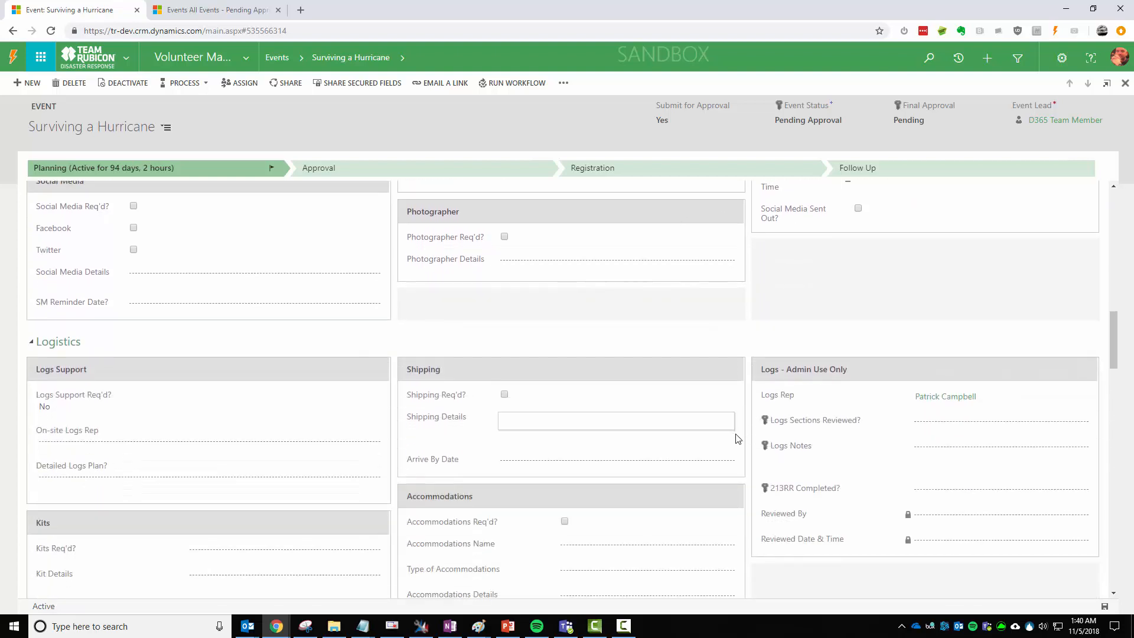
pyautogui.scroll(-1, 952, 347)
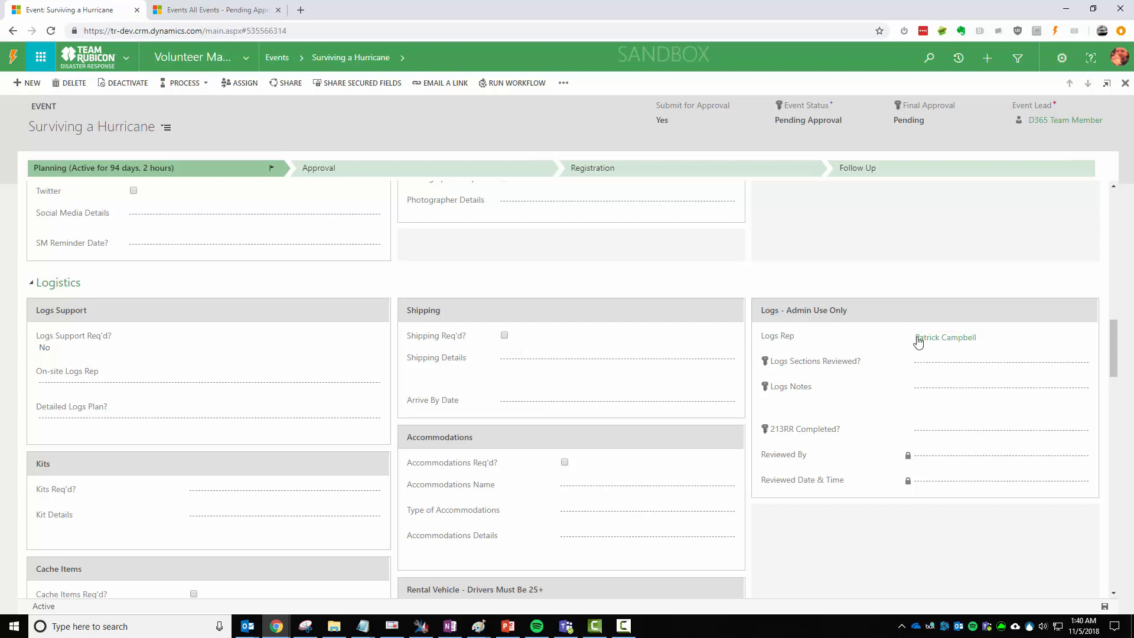
pyautogui.click(944, 369)
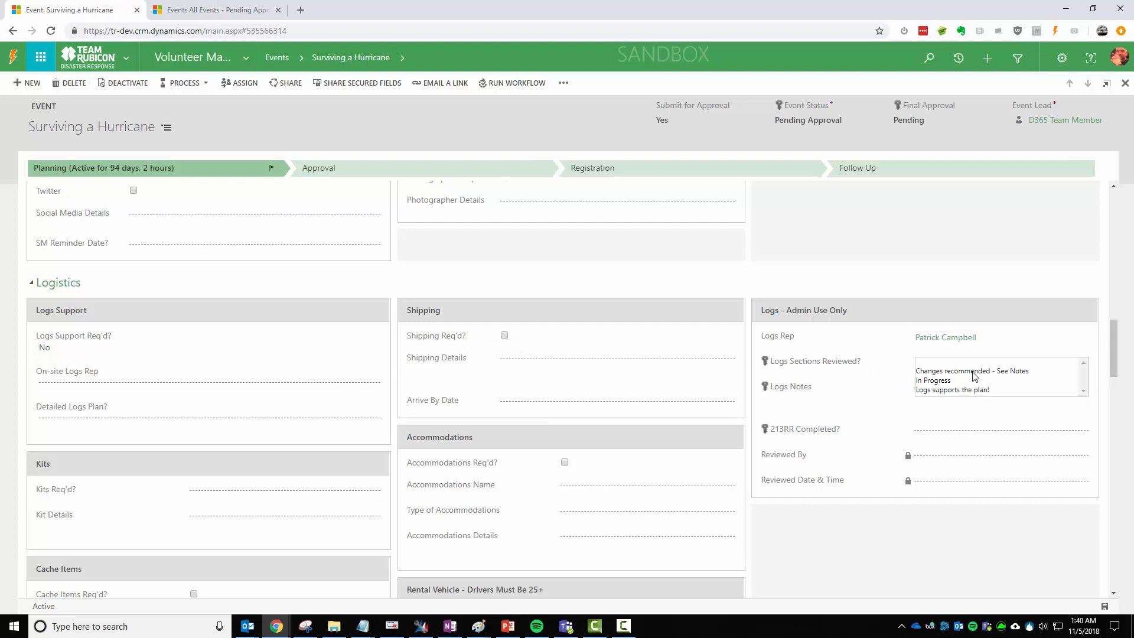
pyautogui.click(957, 389)
# Set Comms Review to "Comms supports the plan!" in the Communications section's admin details.
pyautogui.scroll(3, 976, 392)
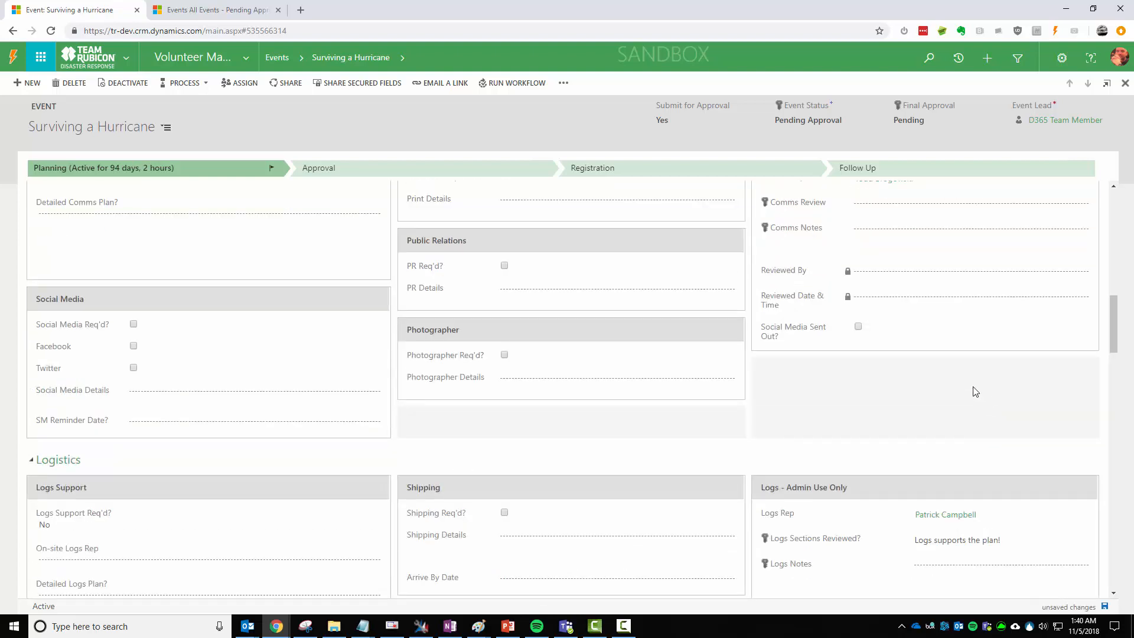
pyautogui.scroll(2, 976, 392)
pyautogui.click(914, 324)
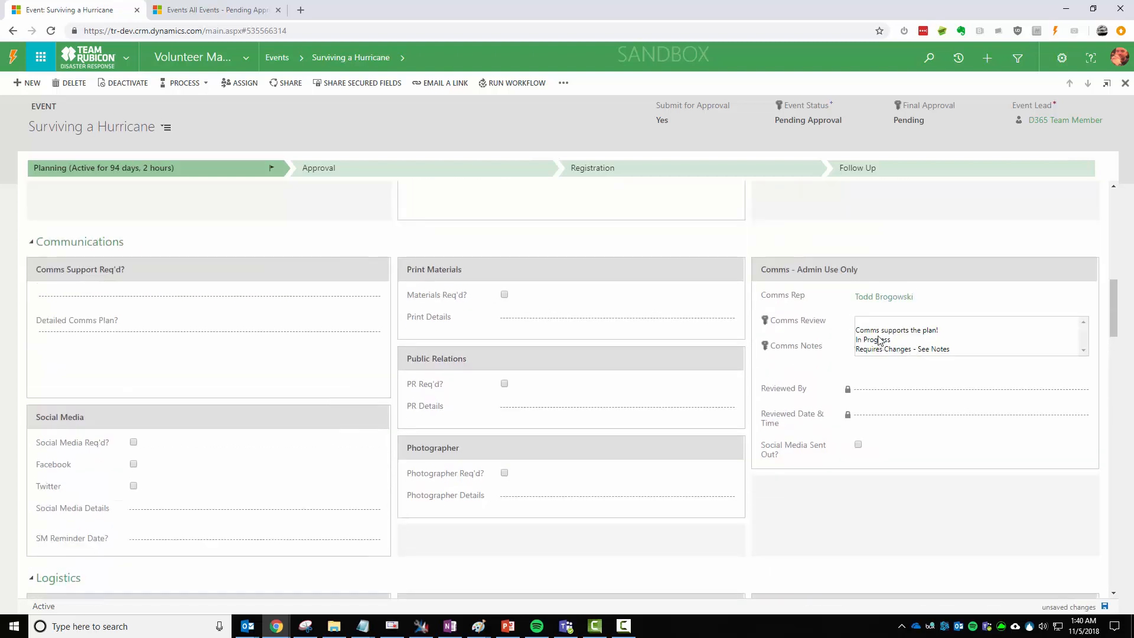
pyautogui.click(880, 331)
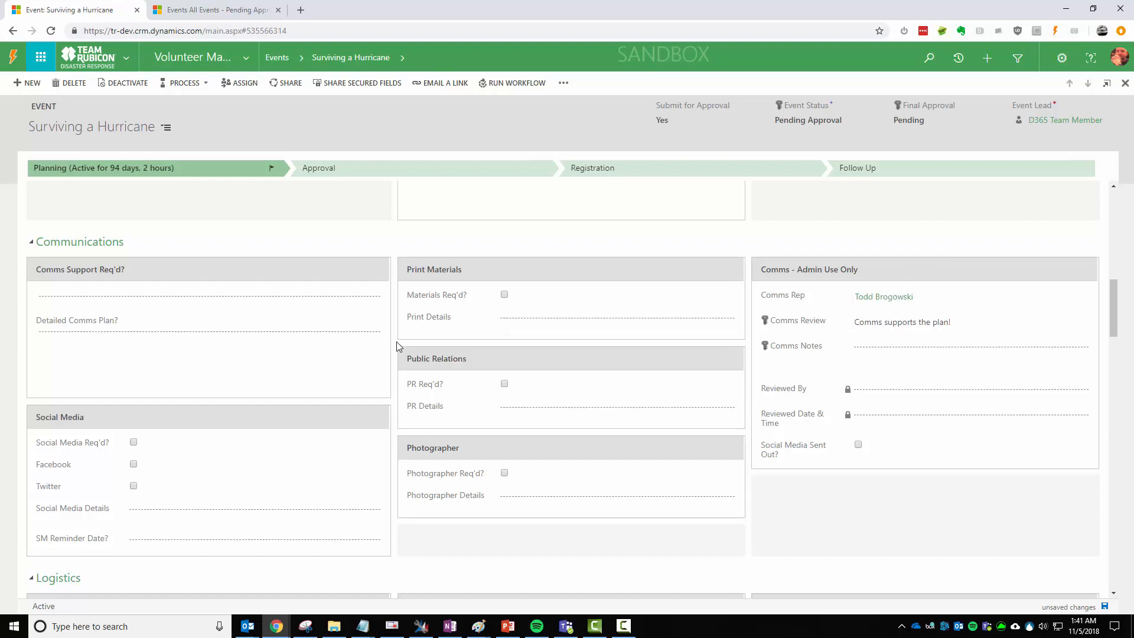
# Set Airfare to $30,000 in the Finance section's Pex Funding and save the event.
pyautogui.scroll(-7, 402, 378)
pyautogui.scroll(-9, 403, 384)
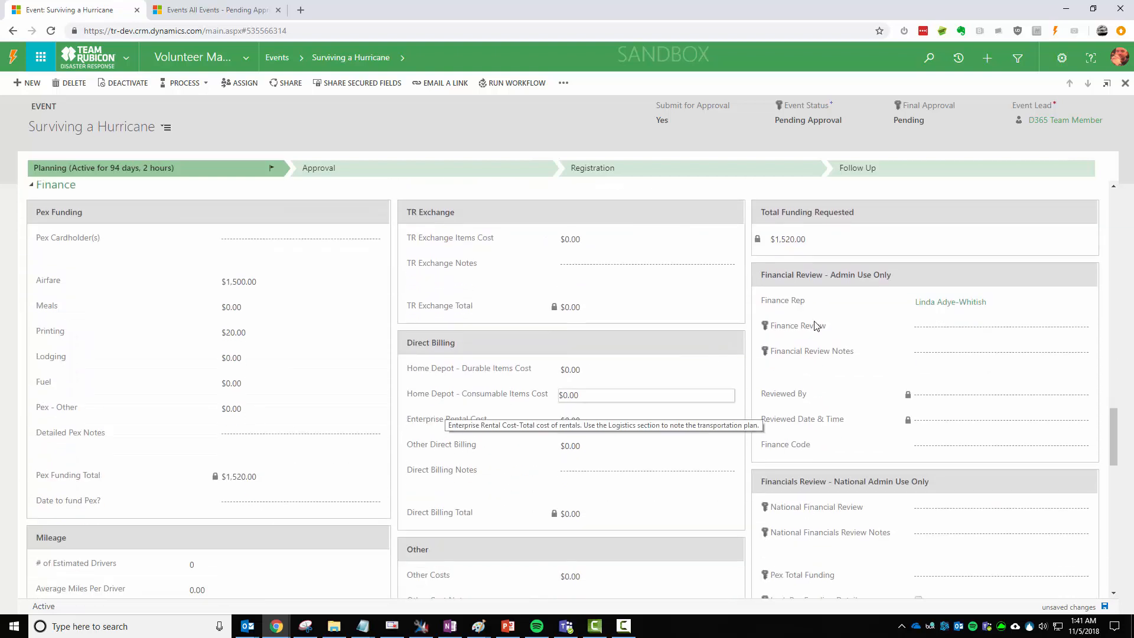
pyautogui.click(273, 286)
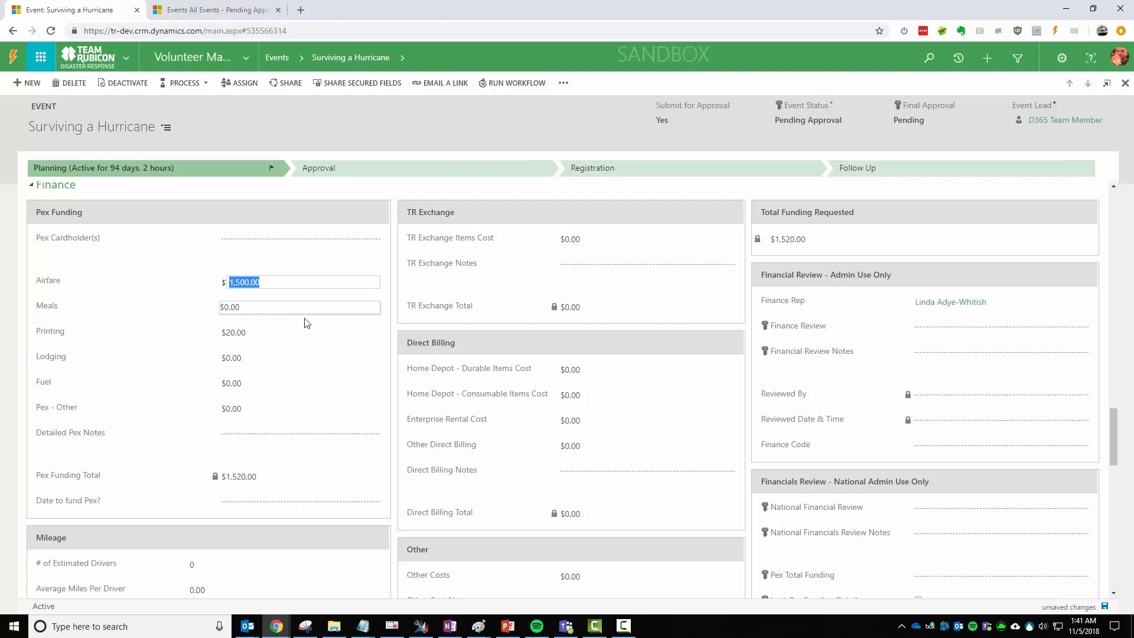
pyautogui.write('30')
pyautogui.press('Tab')
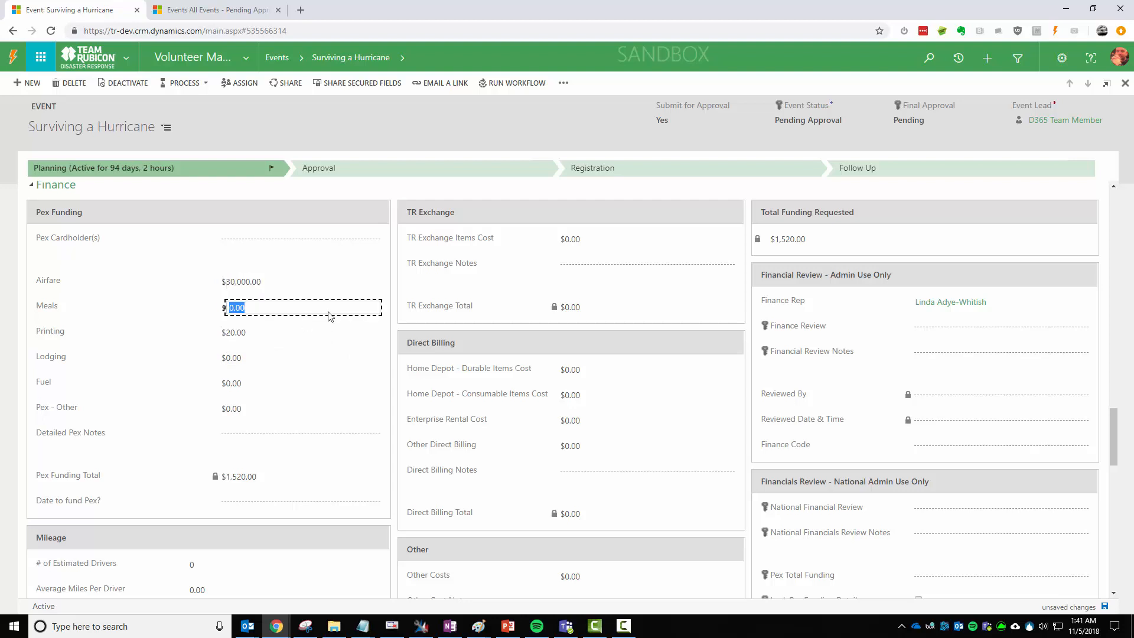
pyautogui.click(1105, 608)
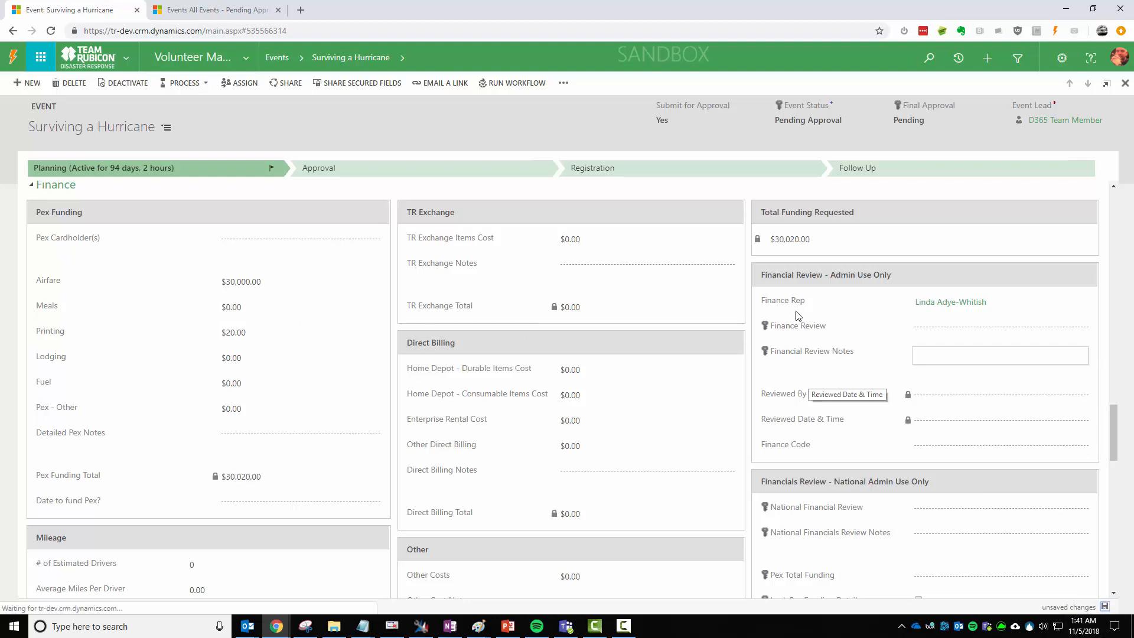
# In Event Status & Approvals, set Approval Status 2 and 3 to Approved and mark Approval Submit 2 and 3.
pyautogui.scroll(-4, 436, 387)
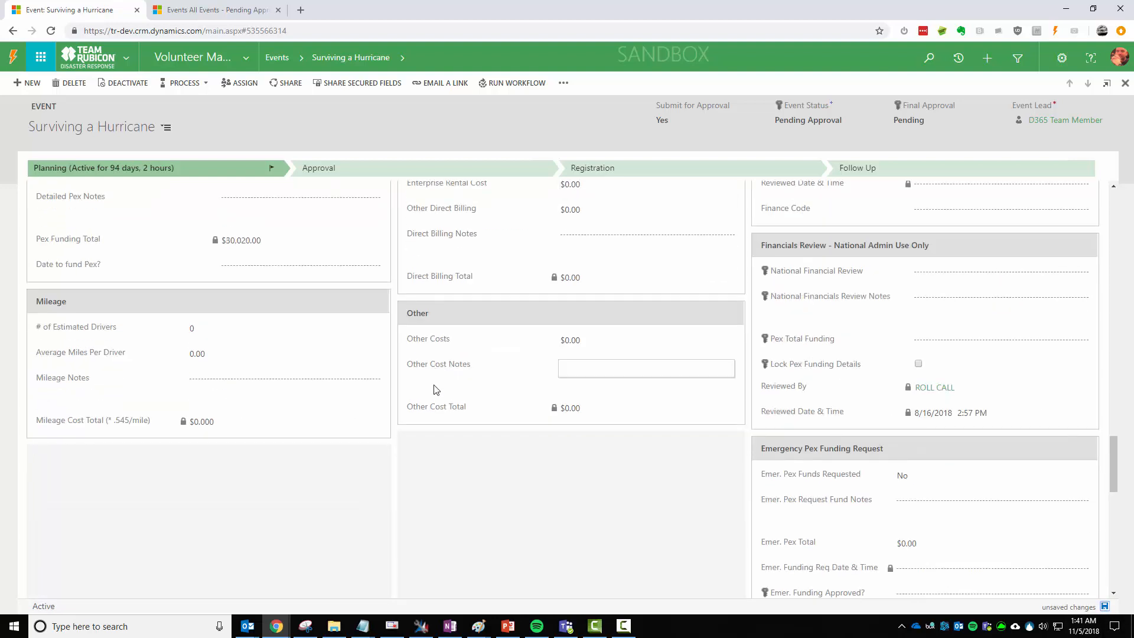
pyautogui.scroll(-8, 434, 390)
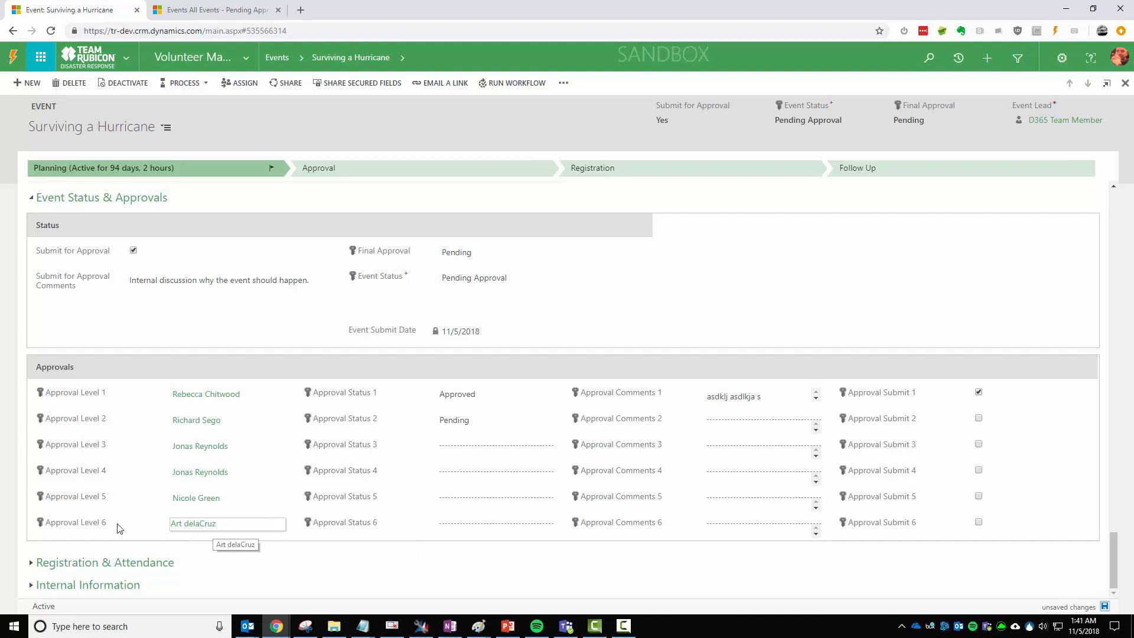
pyautogui.moveTo(102, 527)
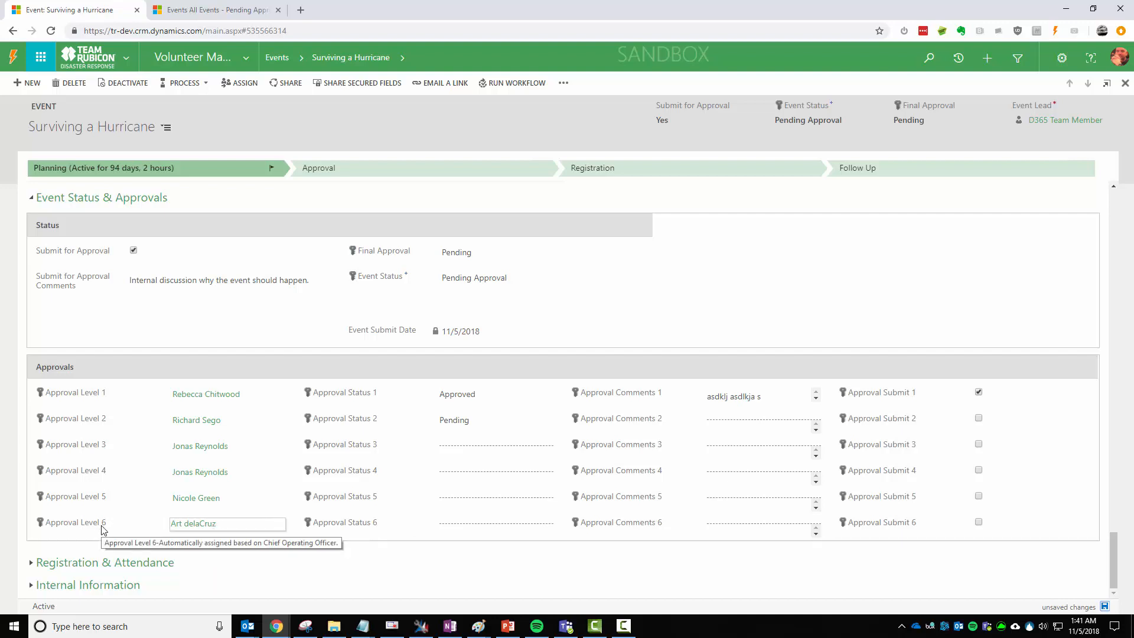
pyautogui.click(503, 425)
pyautogui.click(463, 457)
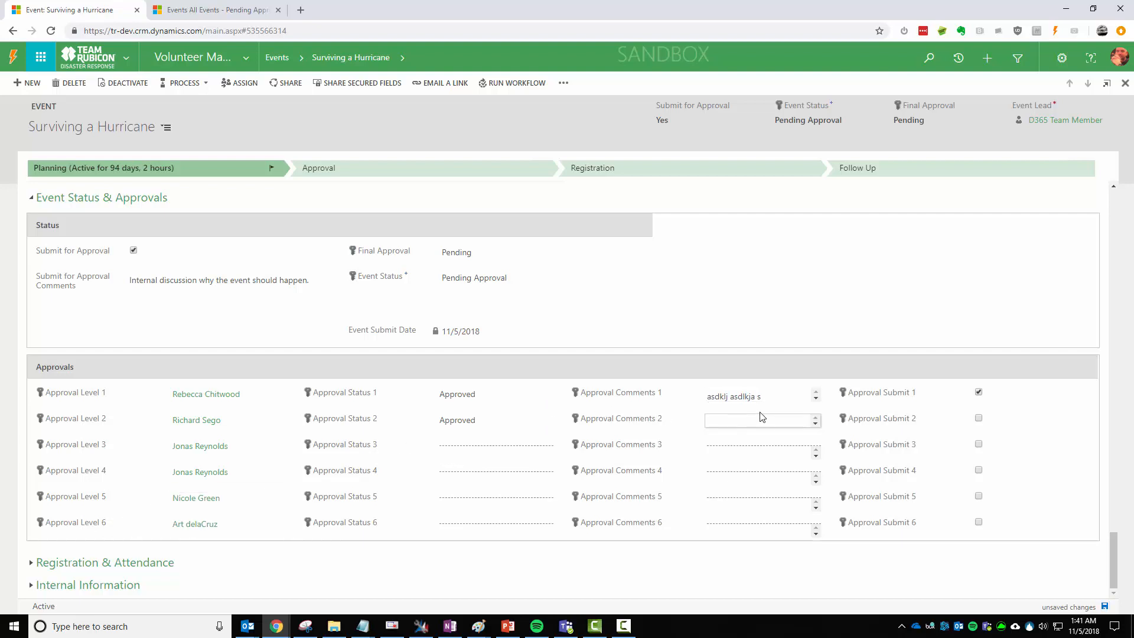
pyautogui.click(978, 418)
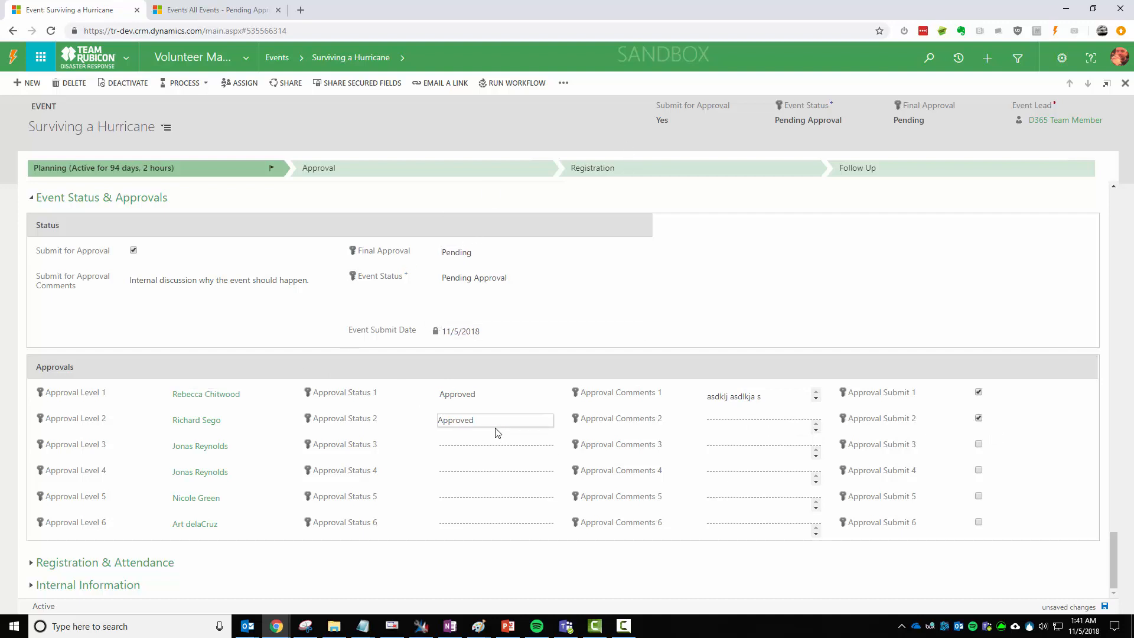
pyautogui.click(472, 453)
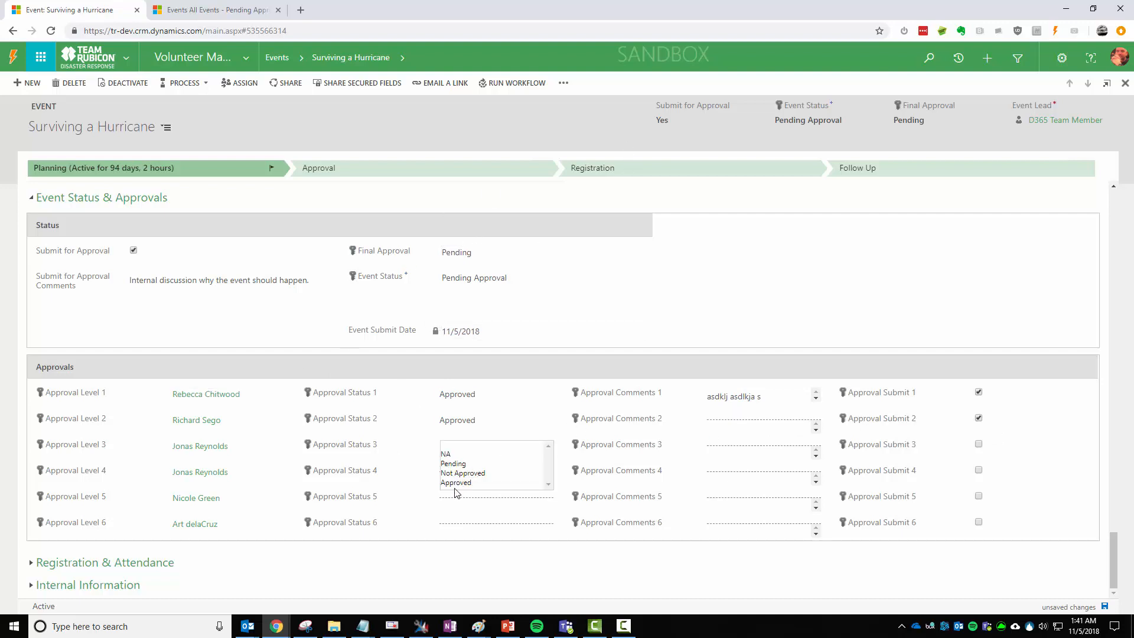
pyautogui.click(465, 482)
pyautogui.click(979, 444)
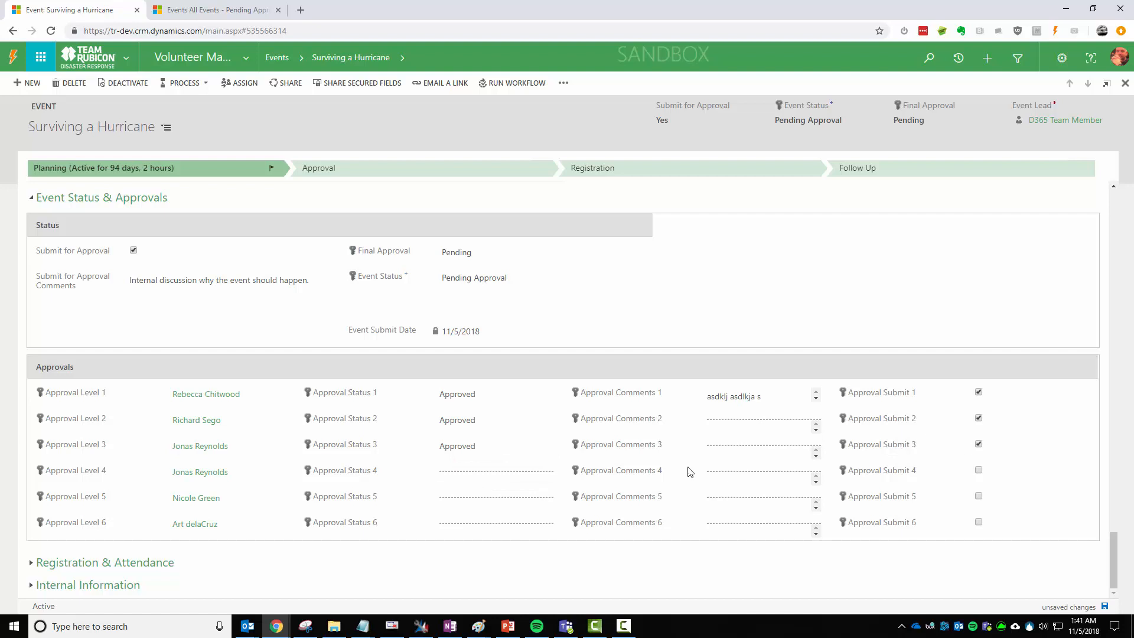
# Set Approval Status 4, 5 and 6 to Approved, mark Approval Submit 4, 5 and 6, and save the event.
pyautogui.click(471, 472)
pyautogui.click(456, 510)
pyautogui.click(466, 500)
pyautogui.click(457, 533)
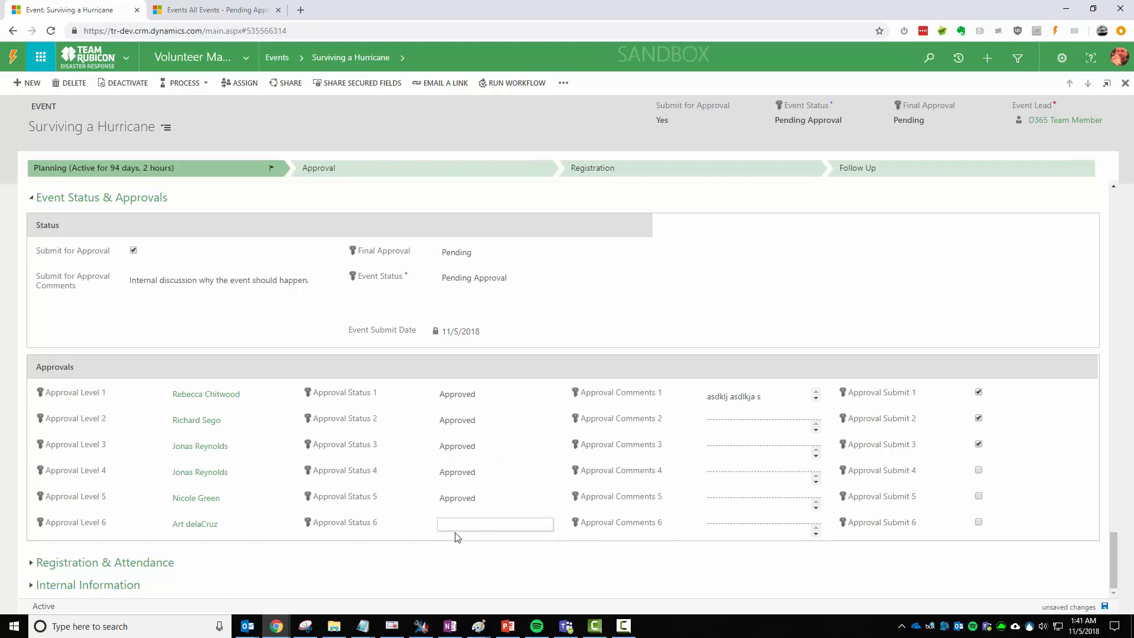
pyautogui.click(455, 536)
pyautogui.click(456, 528)
pyautogui.click(978, 470)
pyautogui.click(981, 498)
pyautogui.click(980, 523)
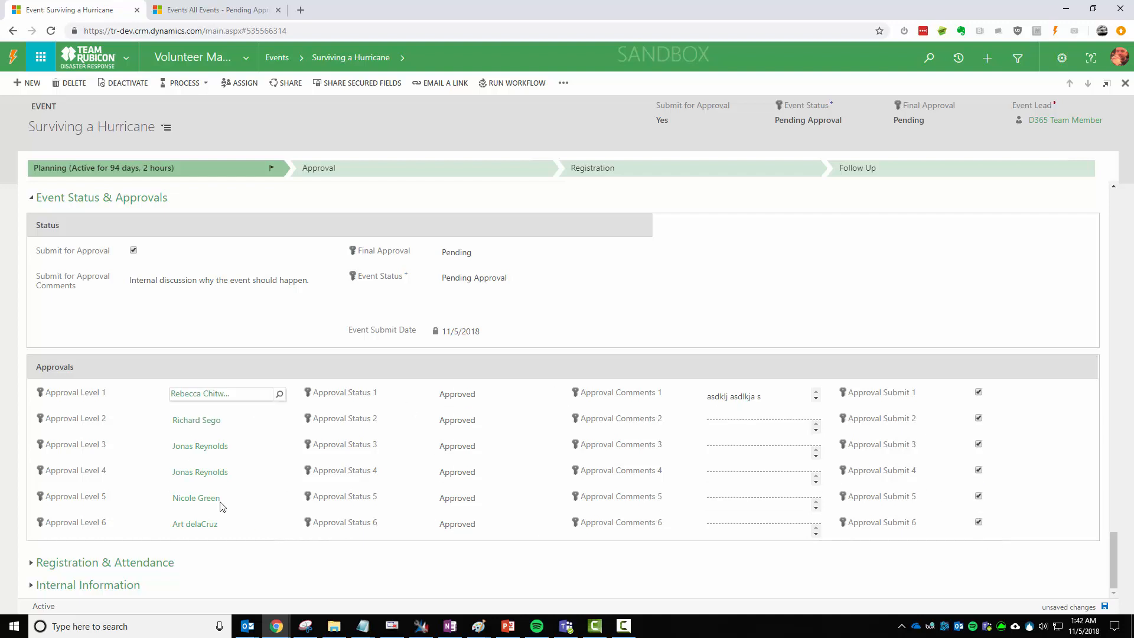
pyautogui.click(1105, 607)
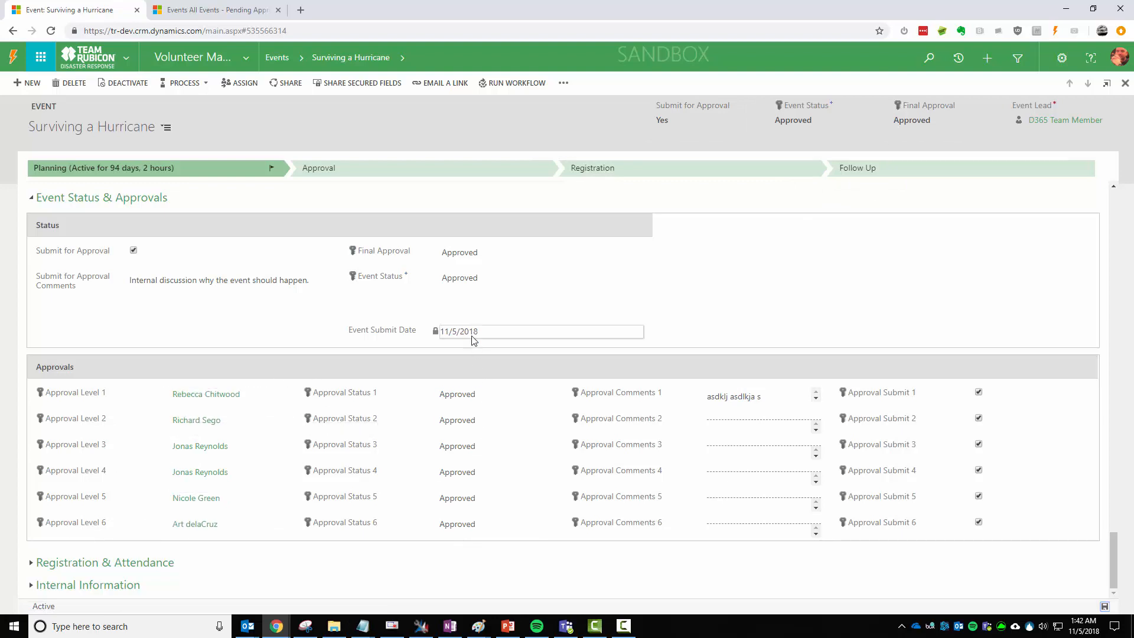
# Clear Approval Status 2 and set it back to Approved.
pyautogui.click(506, 423)
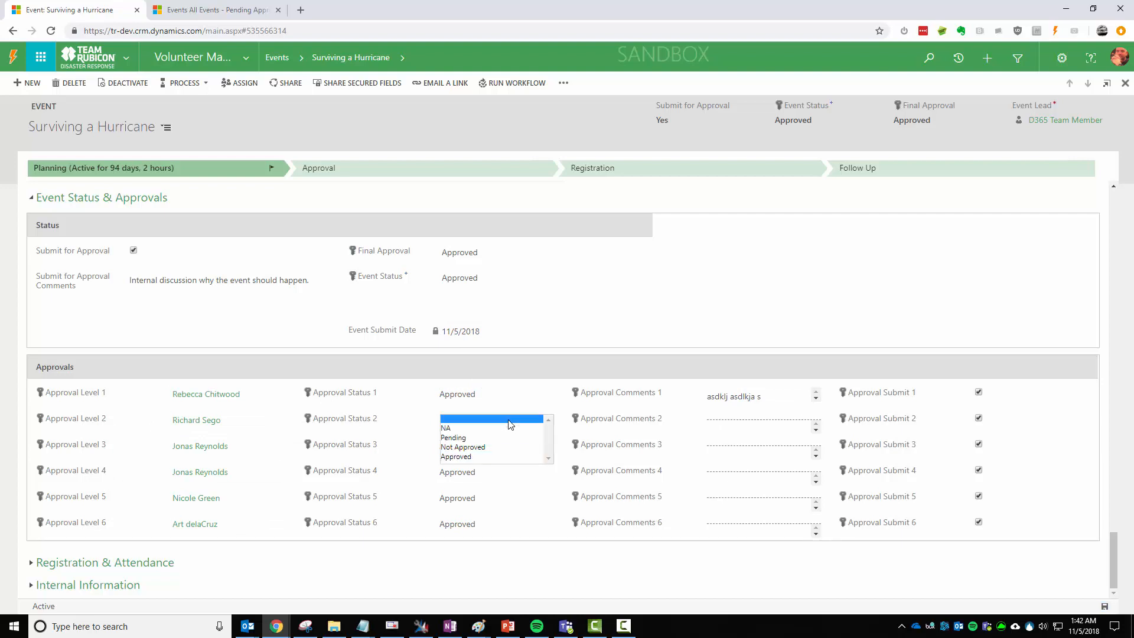
pyautogui.click(509, 418)
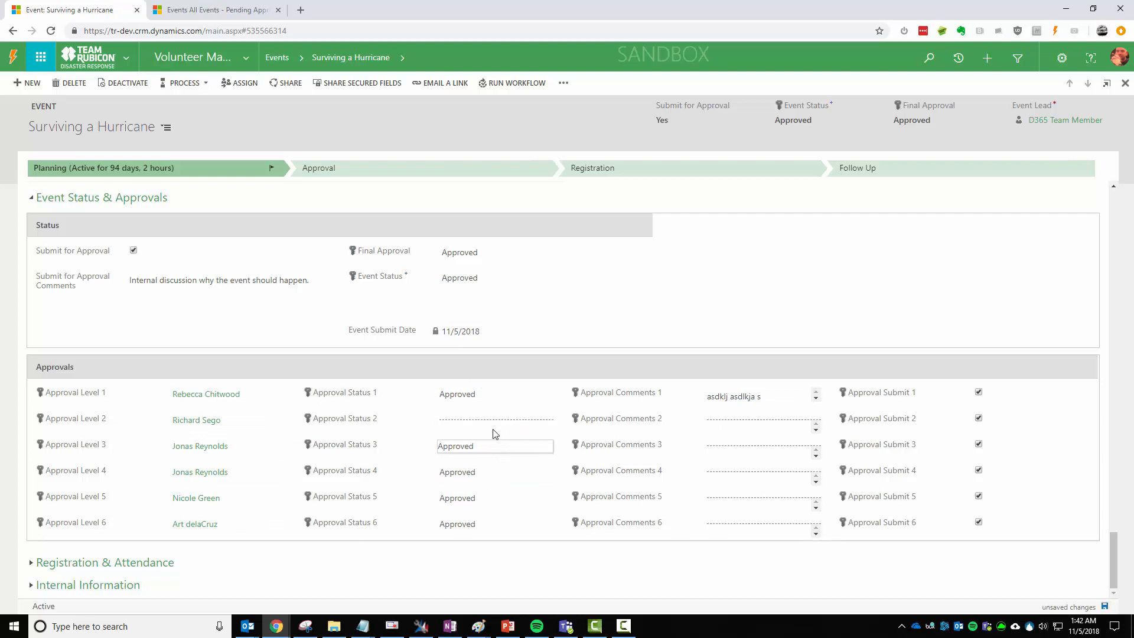
pyautogui.click(491, 422)
pyautogui.click(452, 420)
pyautogui.click(466, 425)
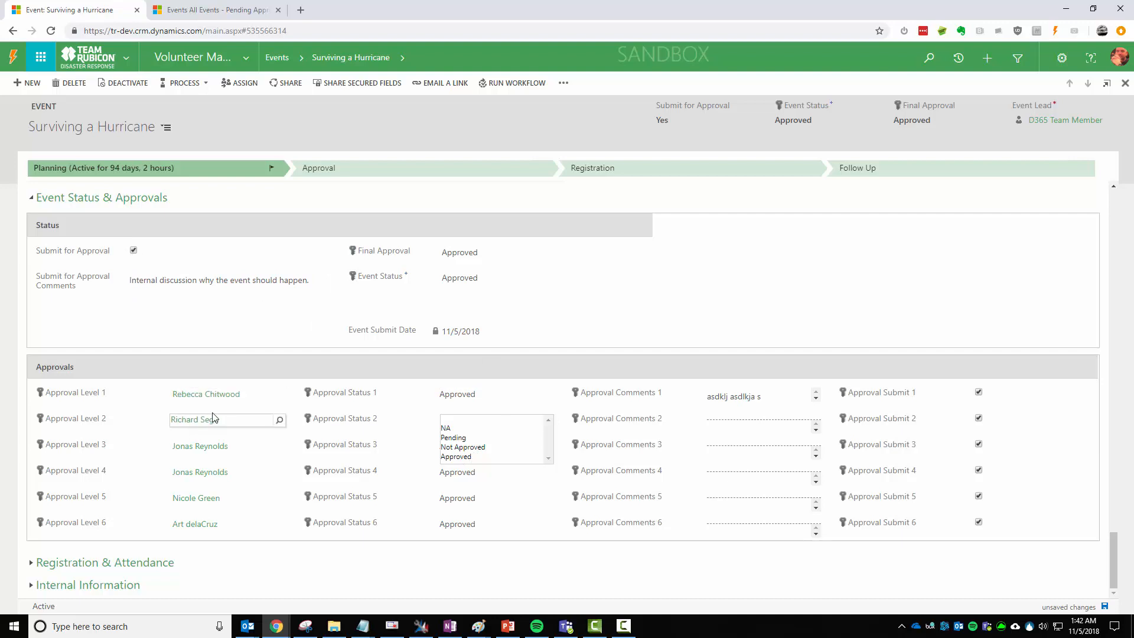
pyautogui.click(466, 458)
# Enter "reason why" as Approval Comments 2.
pyautogui.click(745, 422)
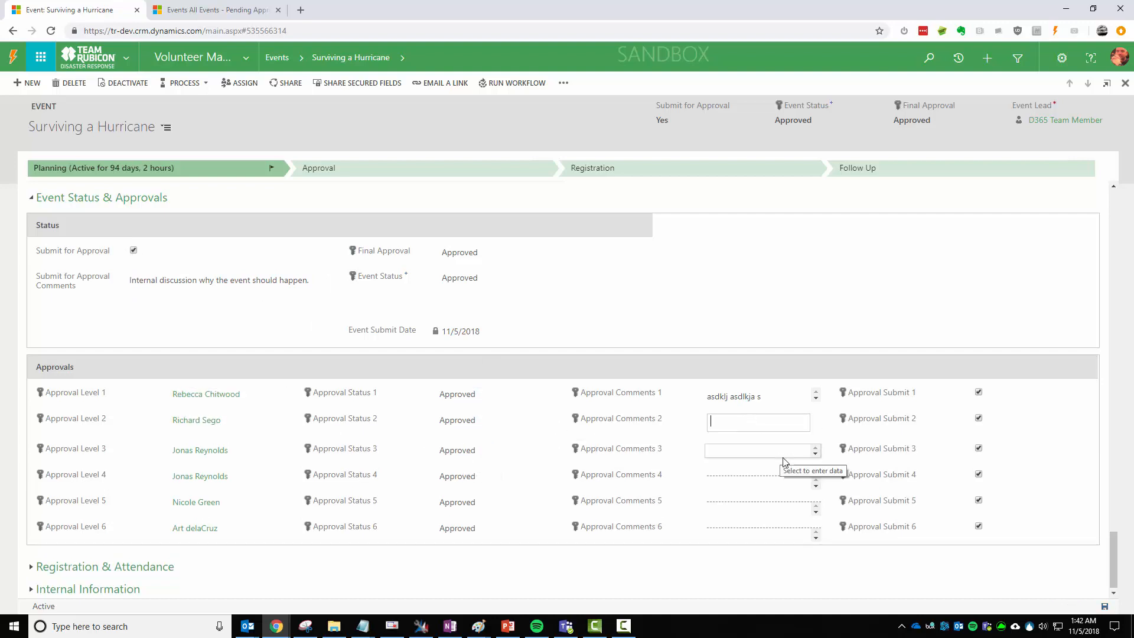
pyautogui.write('r4eason why')
pyautogui.press('Delete')
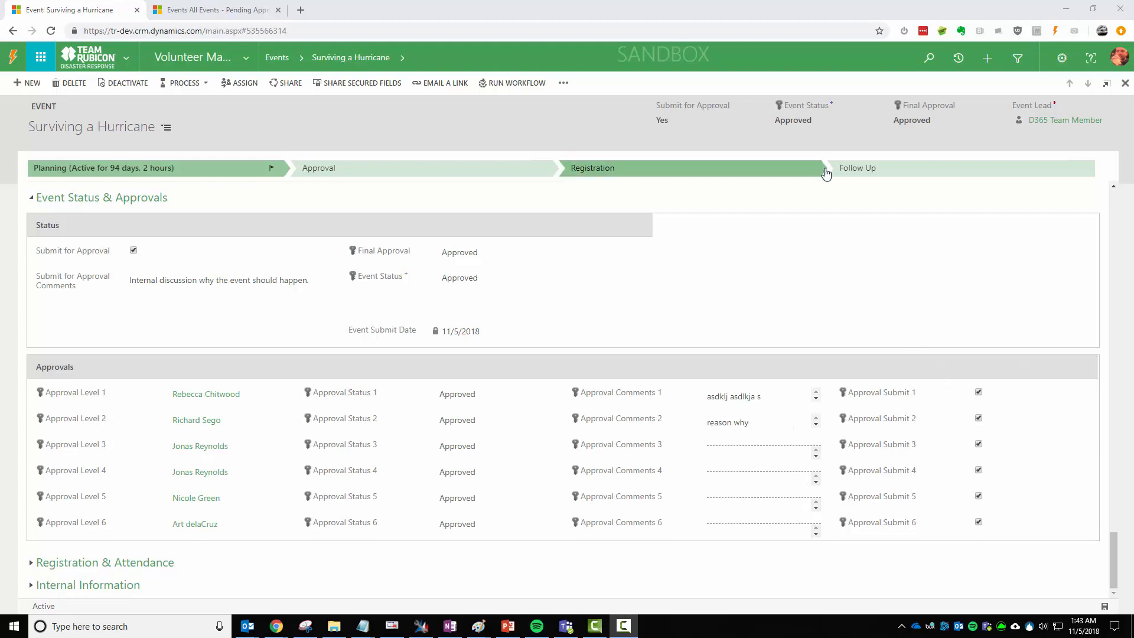
# View the available Event Status options and the event's related record links, including Audit History.
pyautogui.click(820, 119)
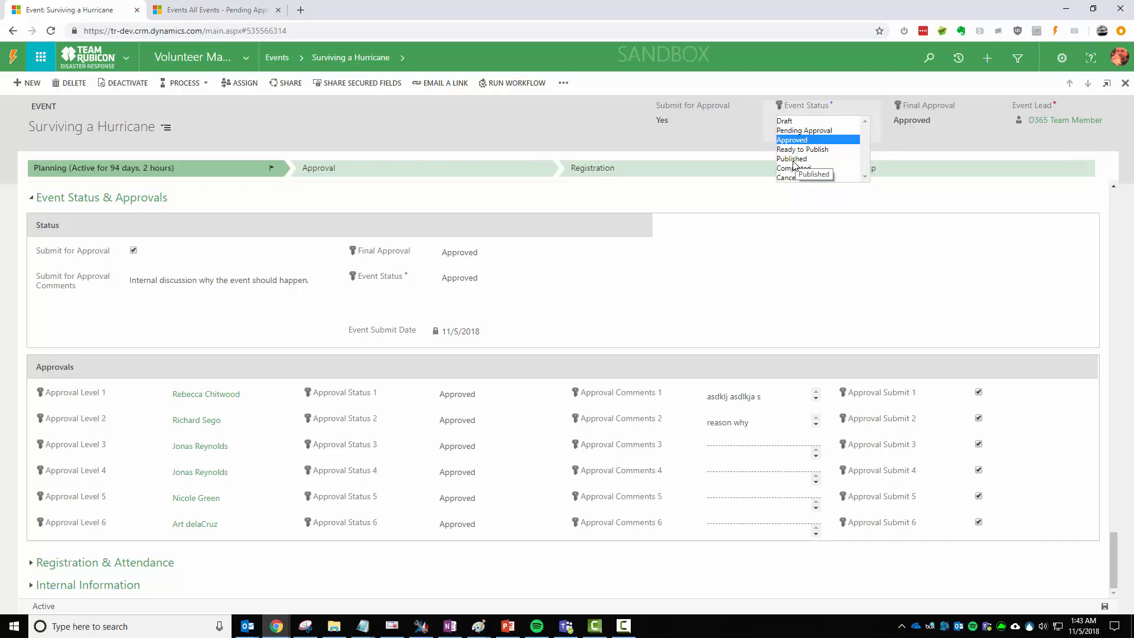
pyautogui.click(730, 200)
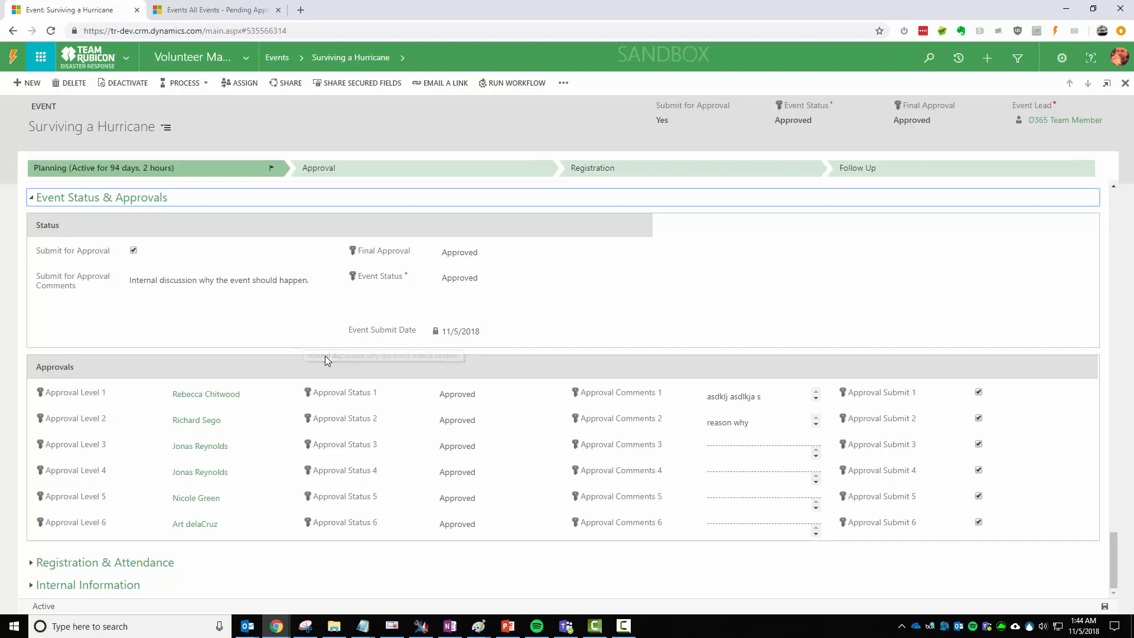
pyautogui.click(404, 62)
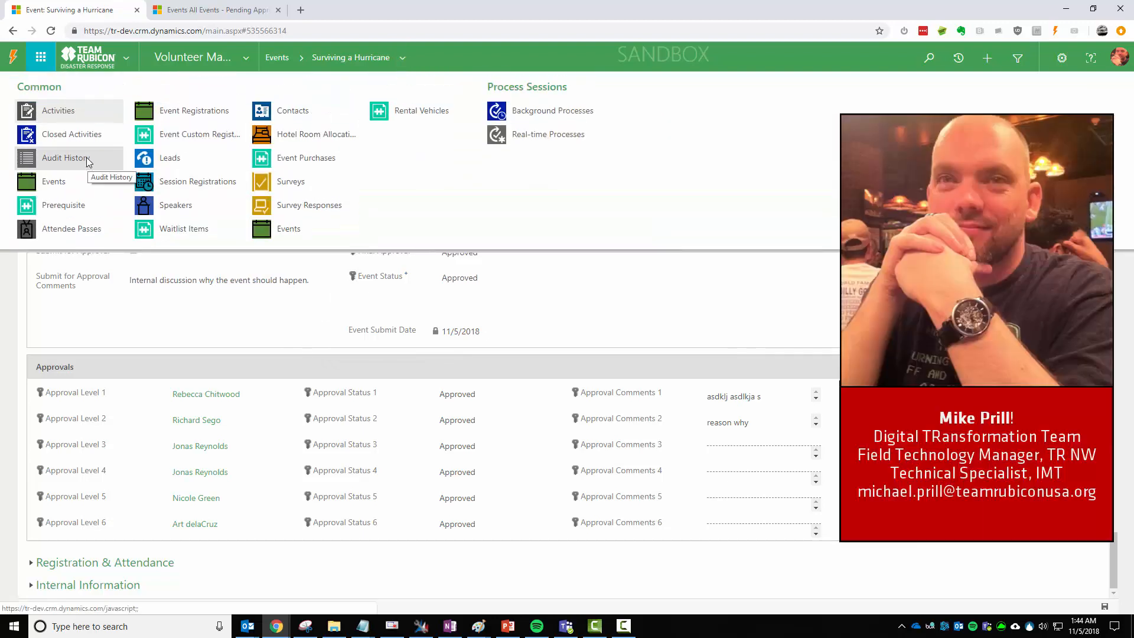
pyautogui.click(328, 353)
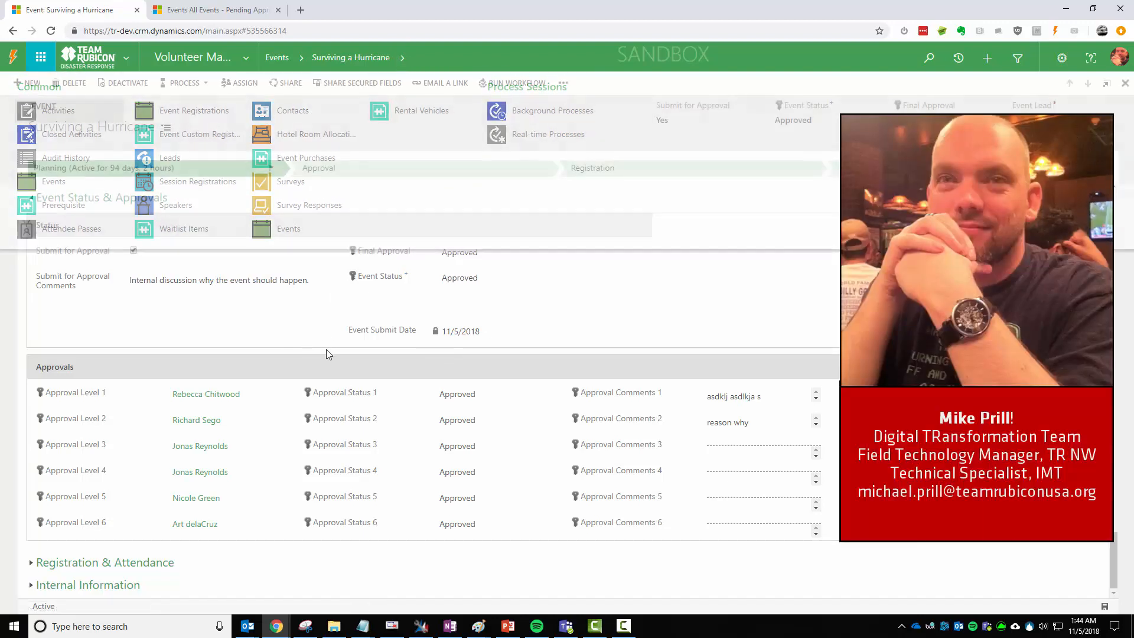